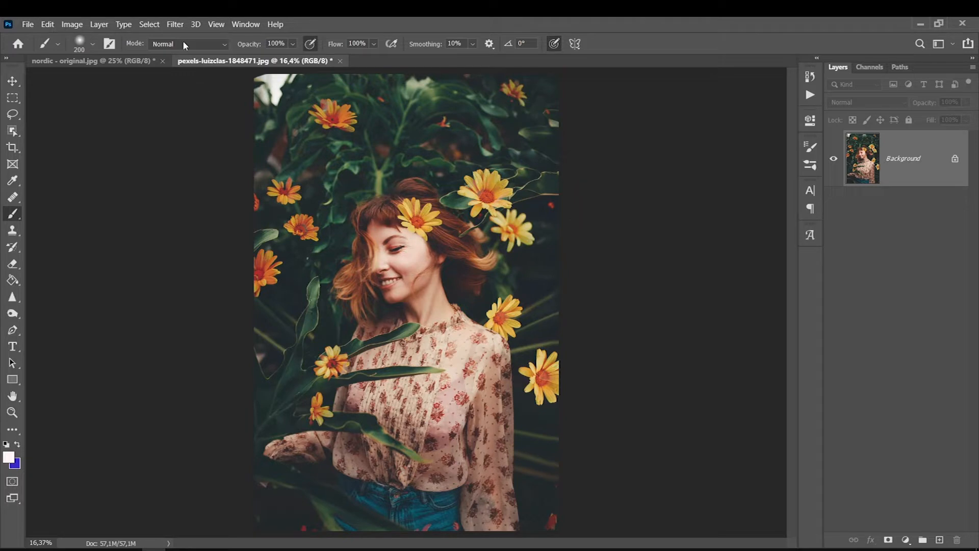
Duplicate the portrait's Background layer into a new Layer 1 with Ctrl+J.
key(ctrl+j)
Bring up the Filter > Stylize > Oil Paint dialog for Layer 1.
click(174, 24)
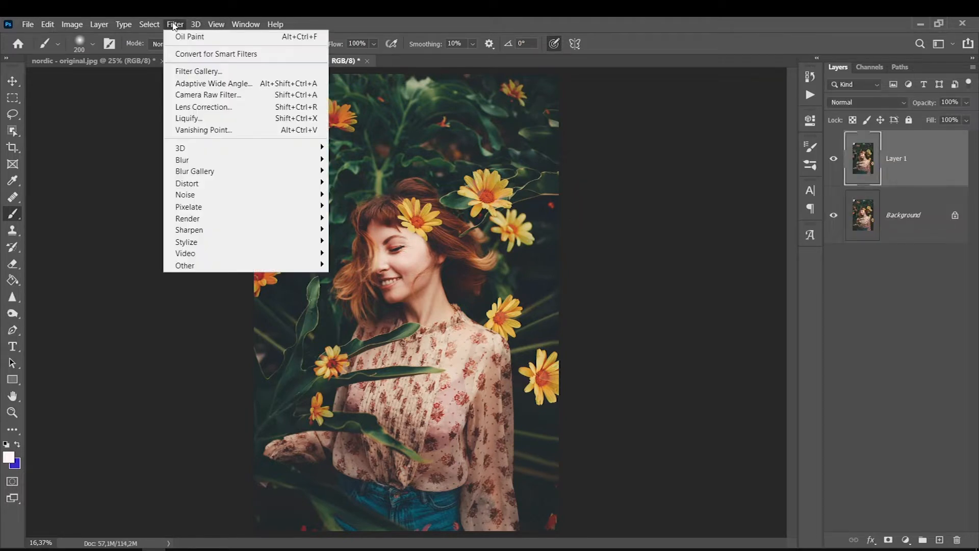
mouse_move(196, 25)
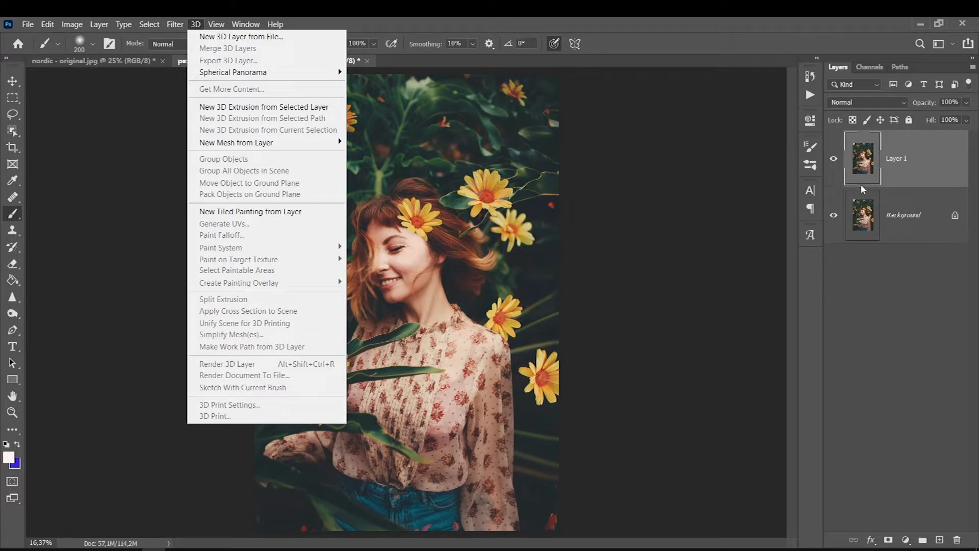
mouse_move(188, 245)
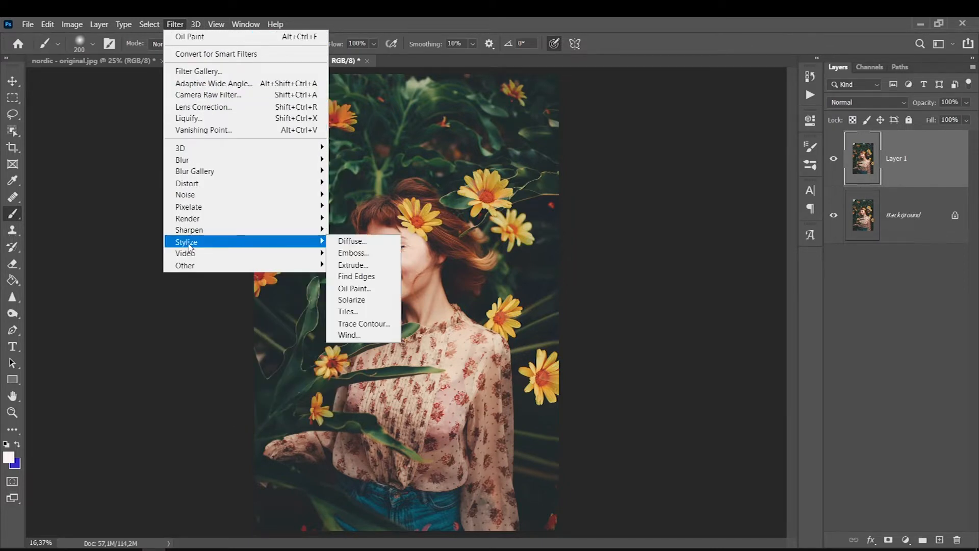
click(345, 289)
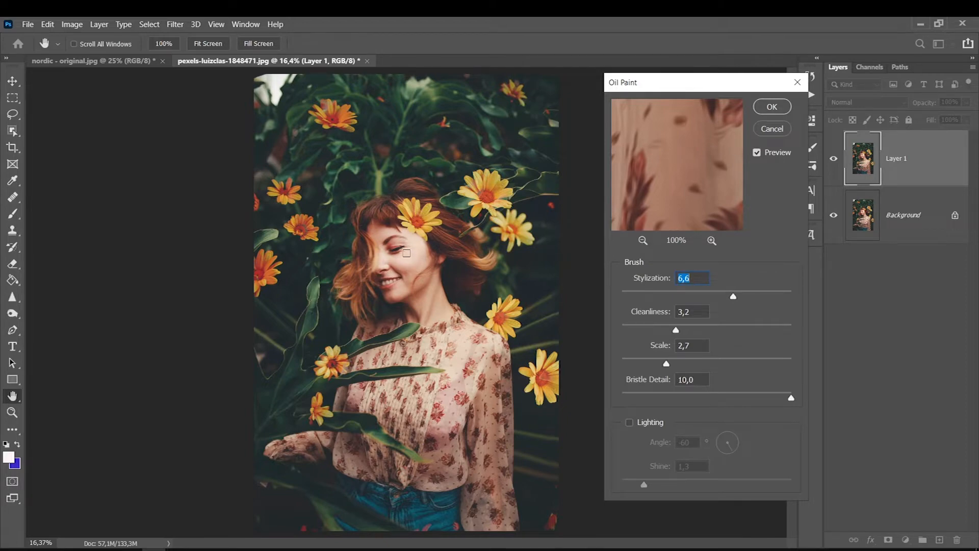
Compare the Oil Paint preview on and off, zoomed to 33% on the dress.
click(756, 154)
click(757, 154)
key(ctrl+plus)
key(ctrl+plus)
key(ctrl+plus)
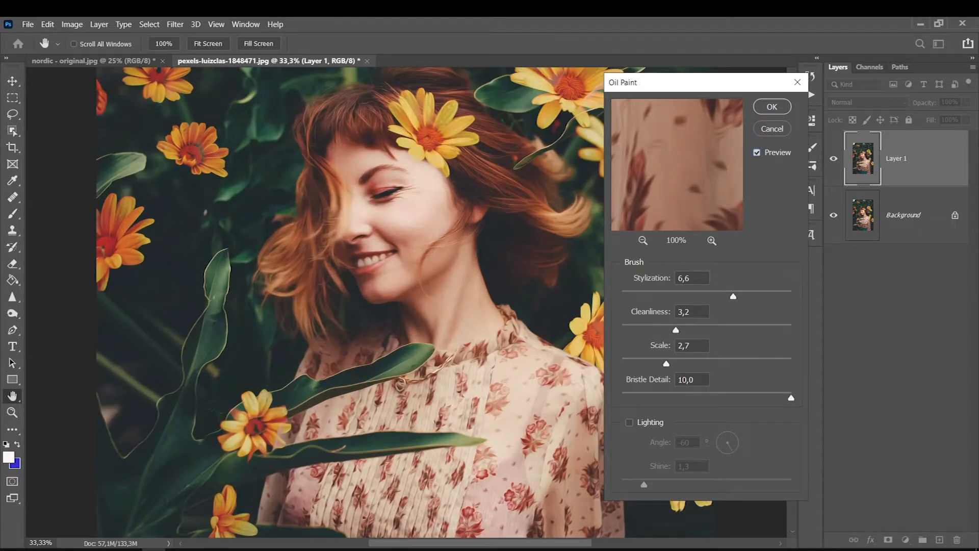
drag(707, 89, 637, 94)
drag(792, 261, 793, 237)
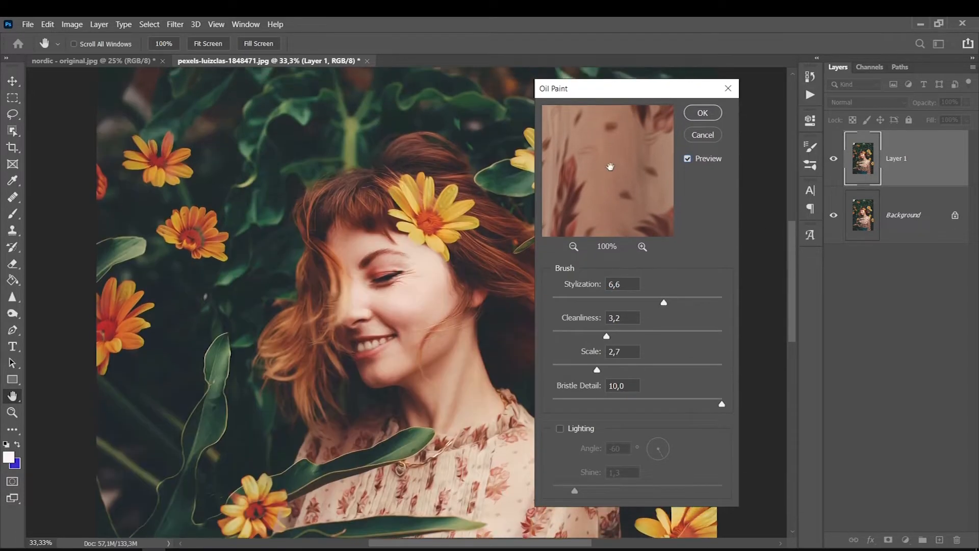
click(575, 247)
click(575, 247)
click(575, 247)
mouse_move(639, 182)
mouse_down()
mouse_move(713, 323)
mouse_move(781, 405)
mouse_up()
mouse_move(607, 146)
mouse_down()
mouse_move(561, 270)
mouse_move(593, 241)
mouse_move(626, 159)
mouse_up()
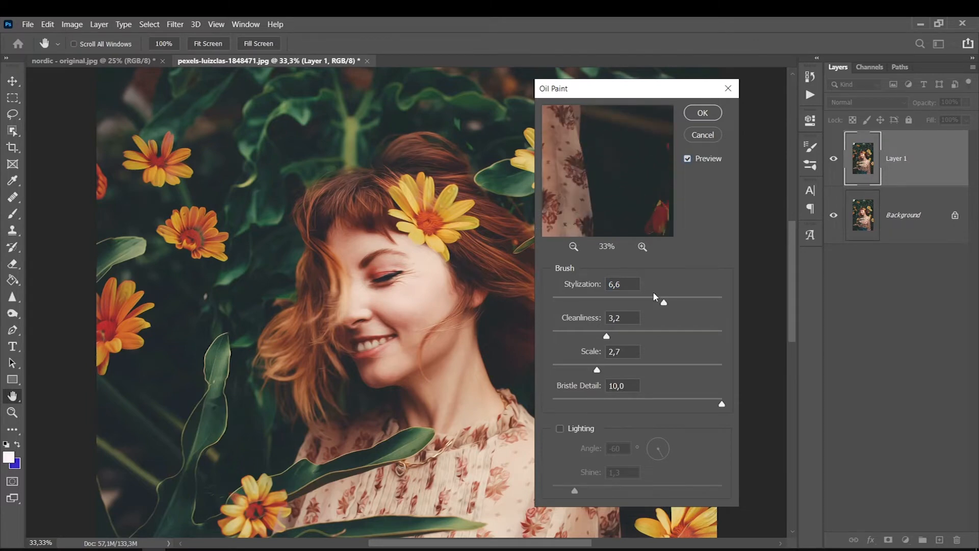
Set Stylization to 6,8 and raise Cleanliness to 7,9 while viewing the face.
drag(664, 304, 563, 303)
drag(567, 296, 752, 280)
key(ctrl+plus)
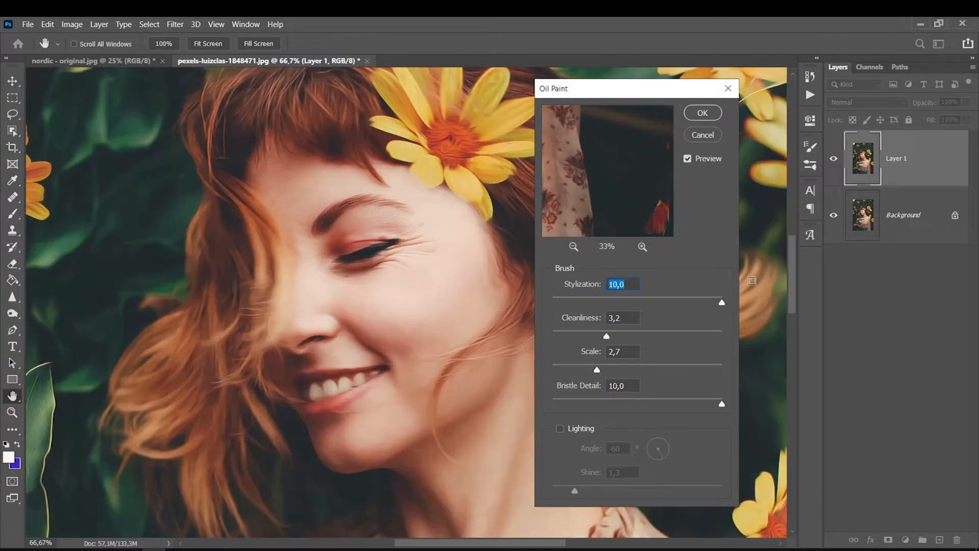
drag(430, 543, 372, 541)
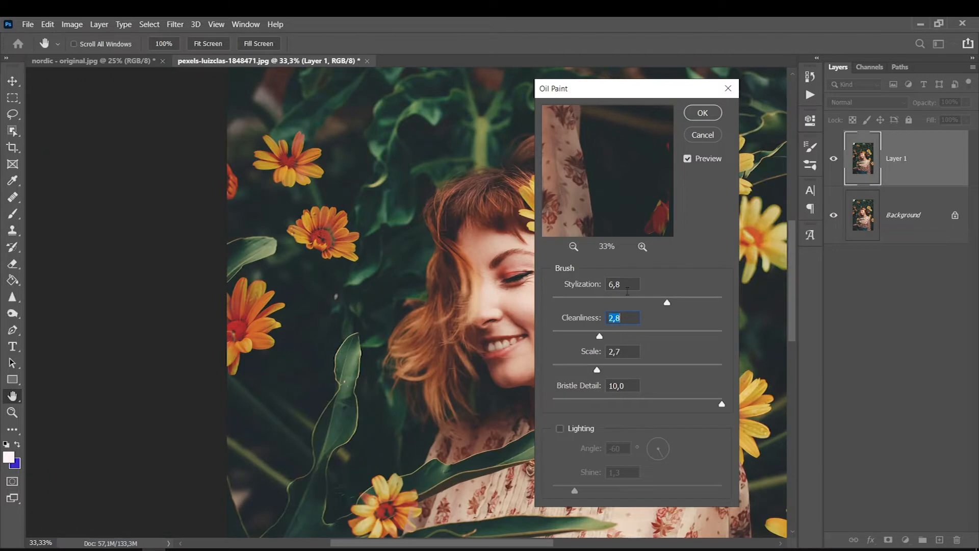
drag(599, 336, 686, 336)
Zoom to 100% on the flowers and try Cleanliness values, settling near 5.
key(alt)
key(ctrl+plus)
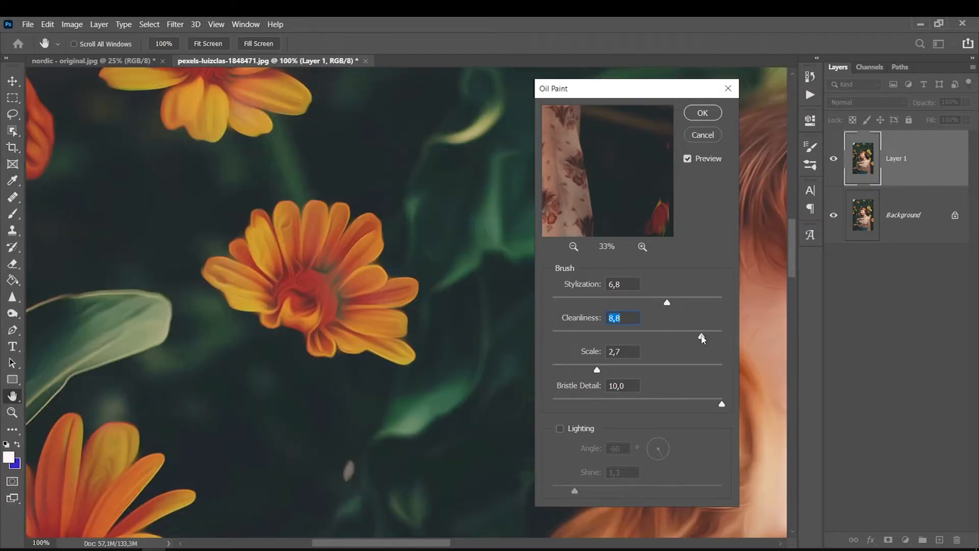
drag(703, 339, 500, 317)
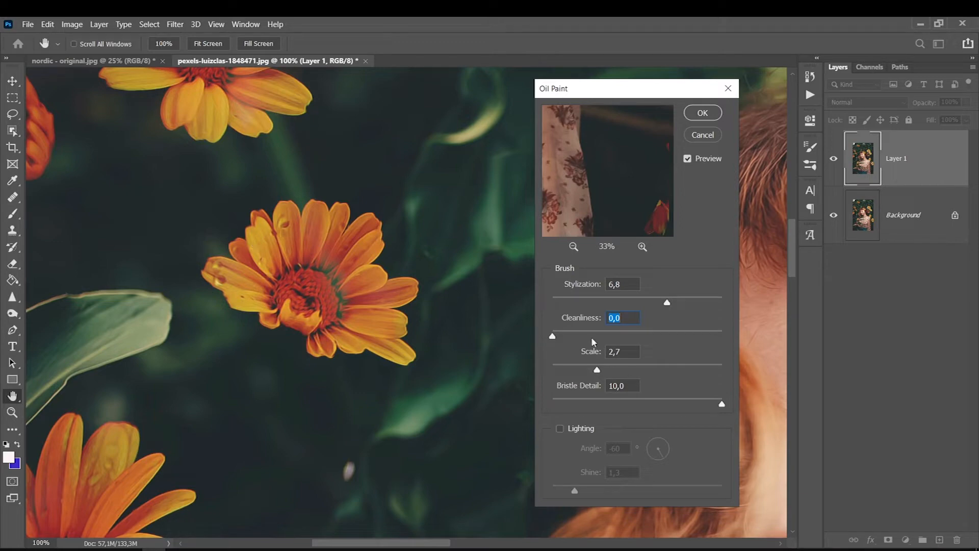
drag(560, 337, 723, 336)
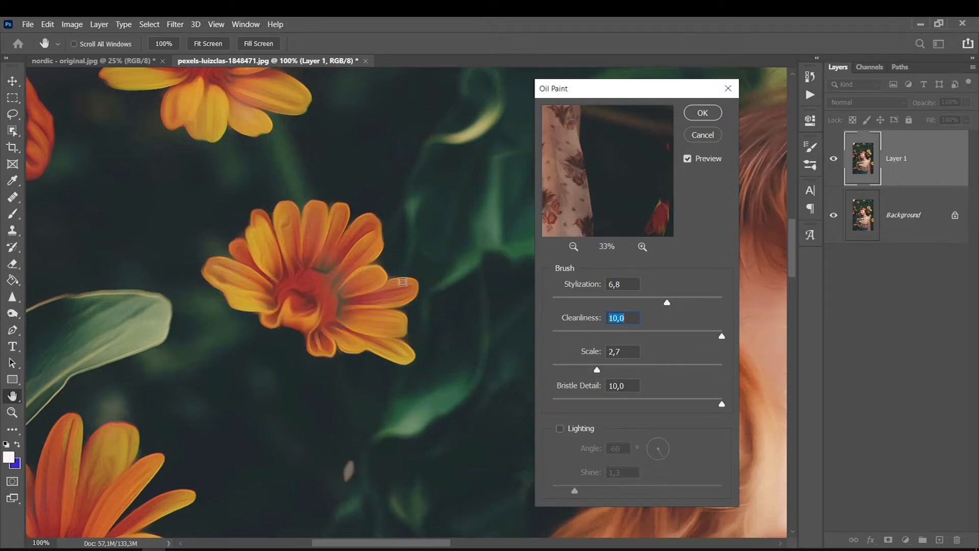
click(645, 332)
text(5)
Fine-tune to Stylization 7,4, Cleanliness 5,4, Scale 4,4 and Bristle Detail 5,2.
click(723, 305)
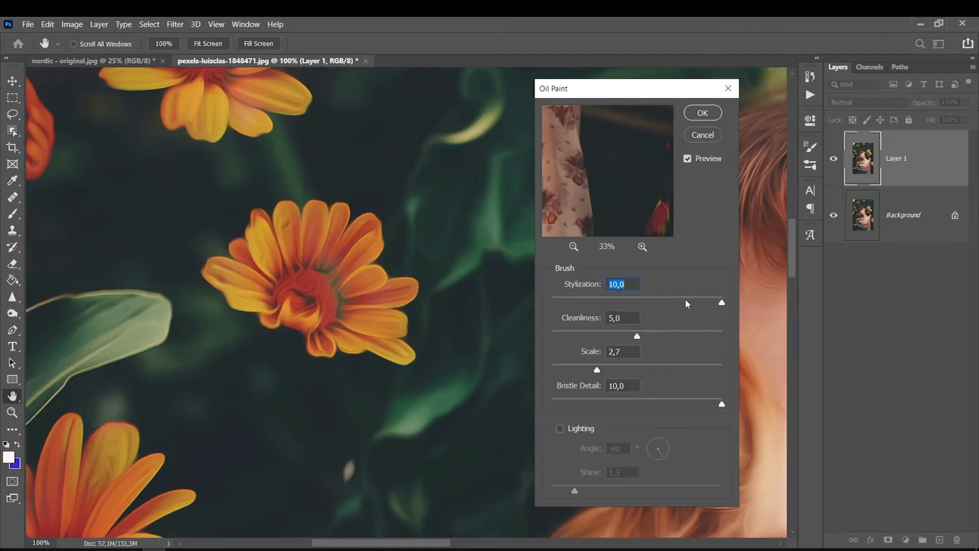
click(668, 302)
drag(669, 303, 678, 304)
mouse_move(638, 336)
mouse_down()
mouse_move(620, 335)
mouse_move(645, 336)
mouse_up()
drag(629, 371, 687, 371)
drag(577, 365, 626, 370)
drag(635, 404, 641, 404)
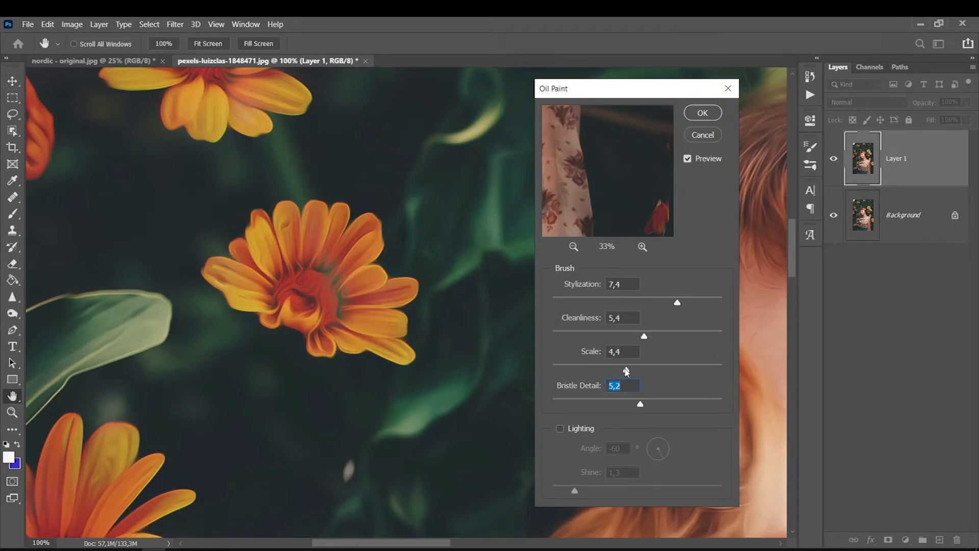
Preview Oil Paint with Lighting on and a stronger Shine, then turn Lighting off.
click(562, 430)
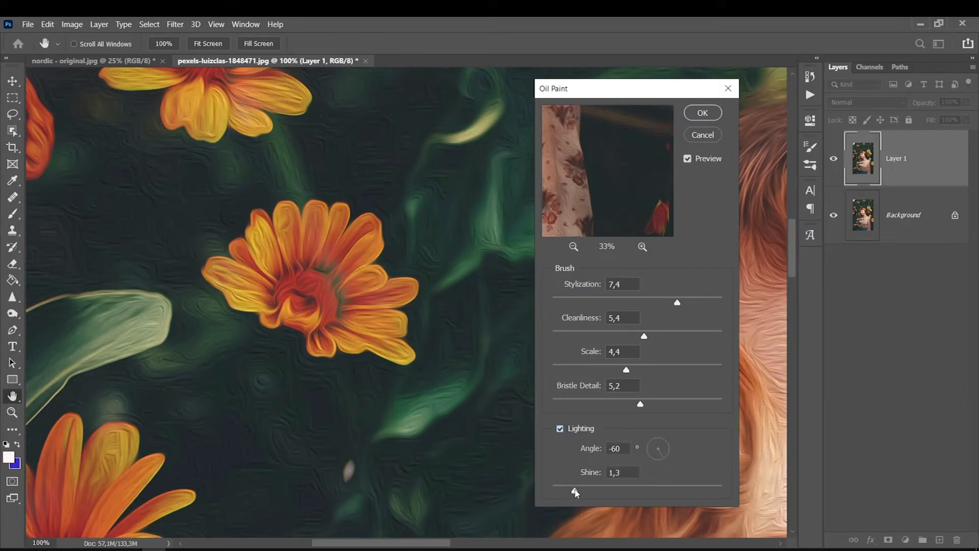
drag(606, 496, 682, 485)
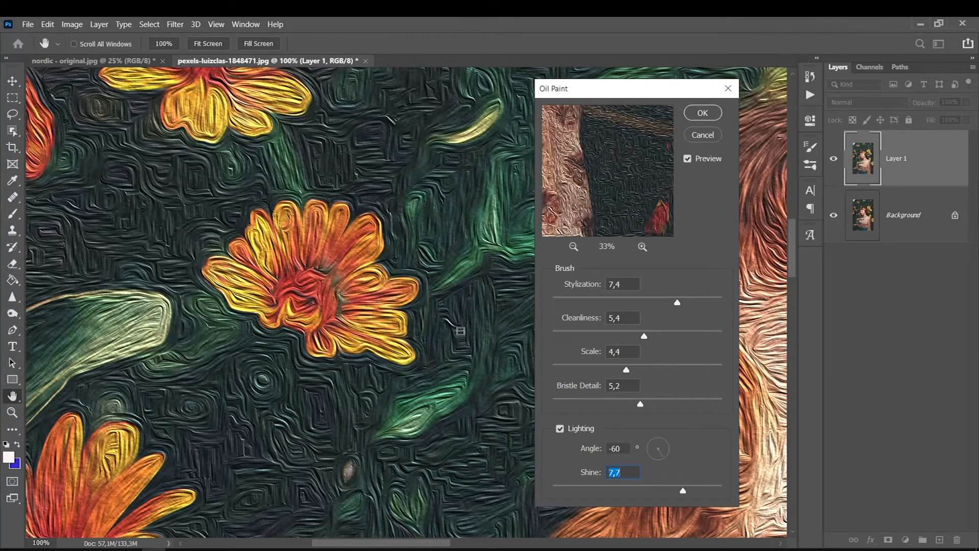
key(ctrl+minus)
key(ctrl+minus)
key(ctrl+minus)
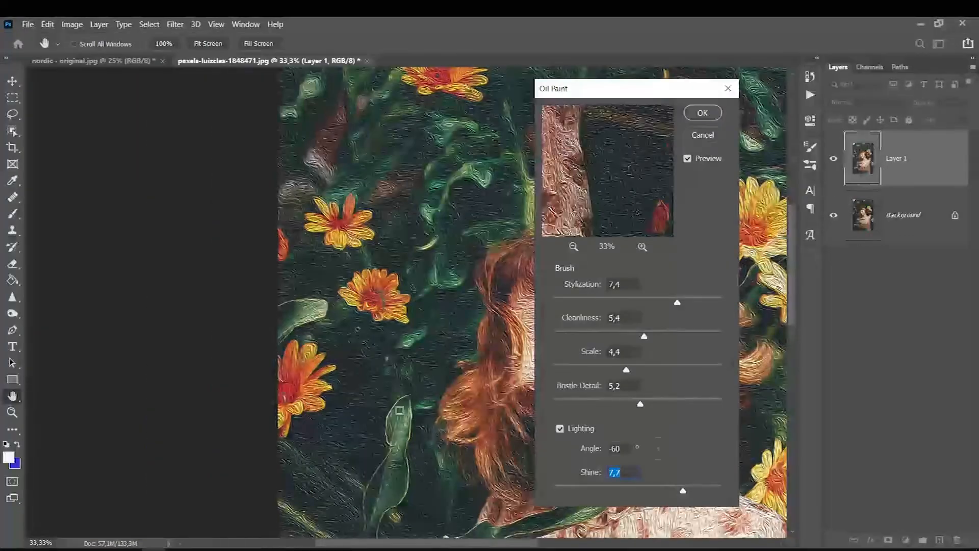
drag(464, 544, 494, 544)
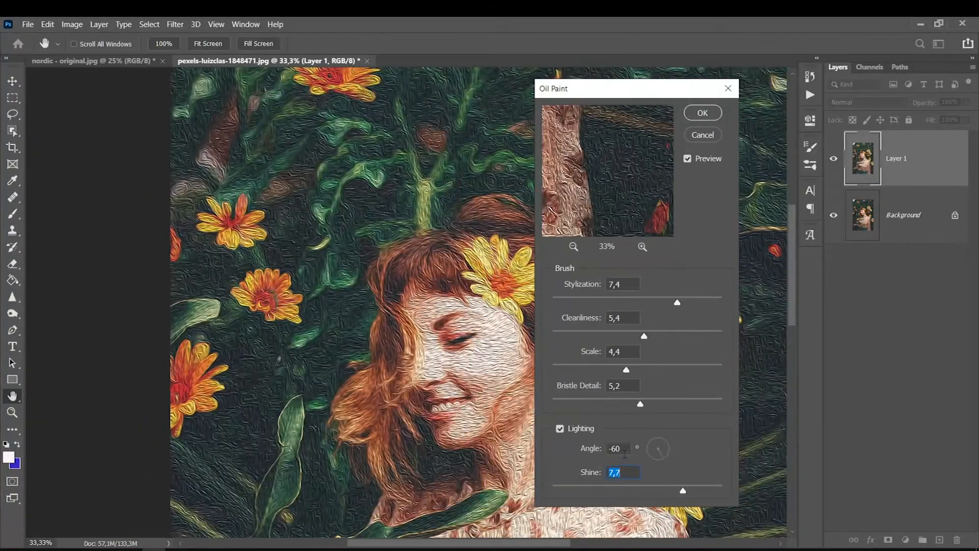
click(563, 429)
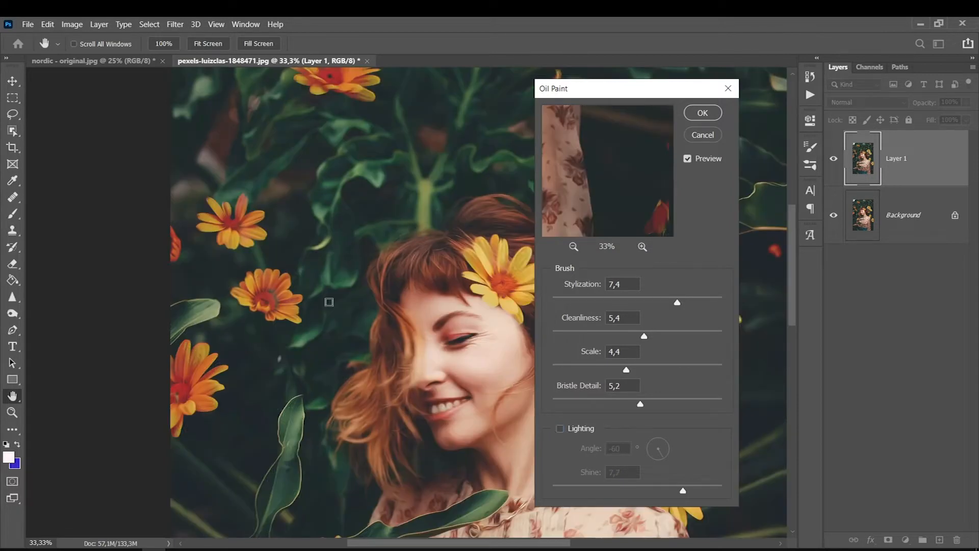
Apply Oil Paint with Bristle Detail 4,4, Scale 2,5 and Lighting off.
click(628, 402)
drag(628, 371, 597, 369)
click(575, 430)
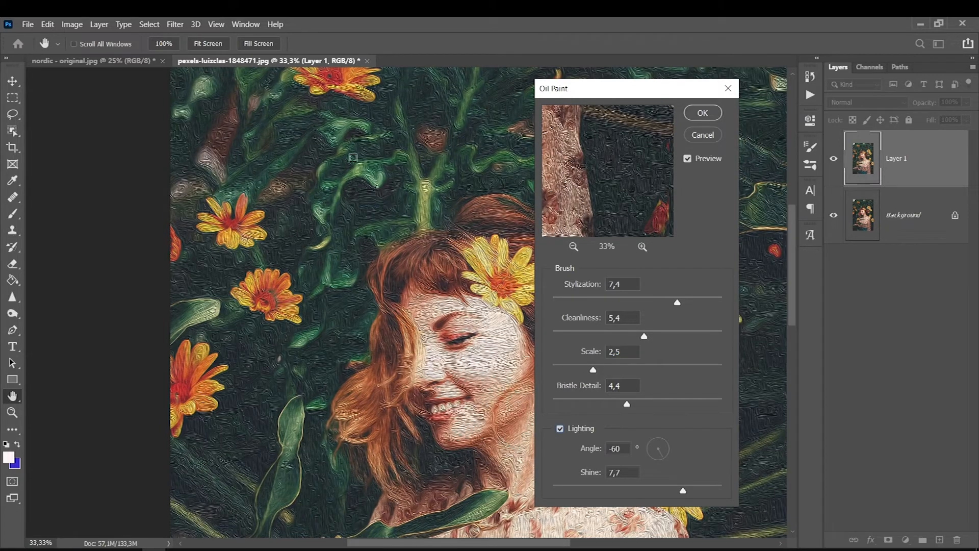
click(574, 429)
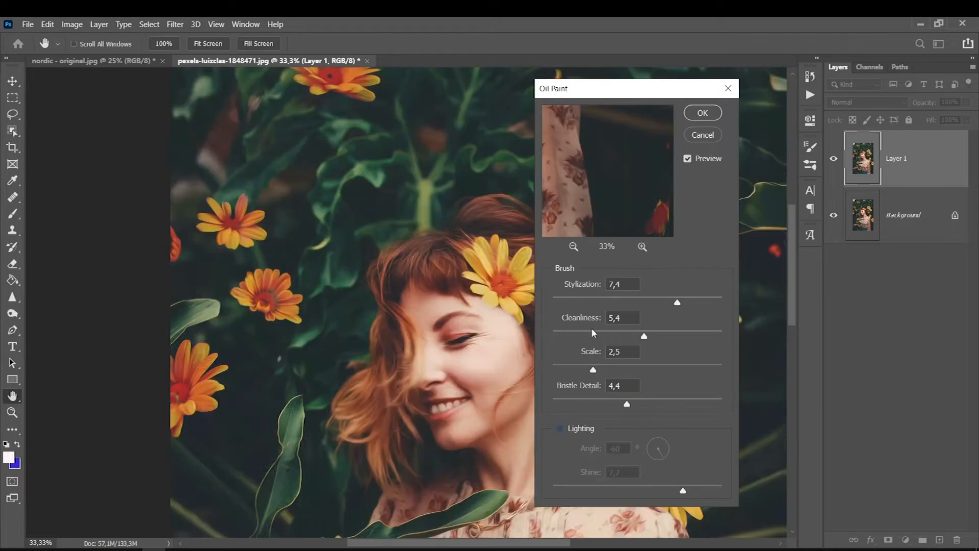
click(703, 114)
key(b)
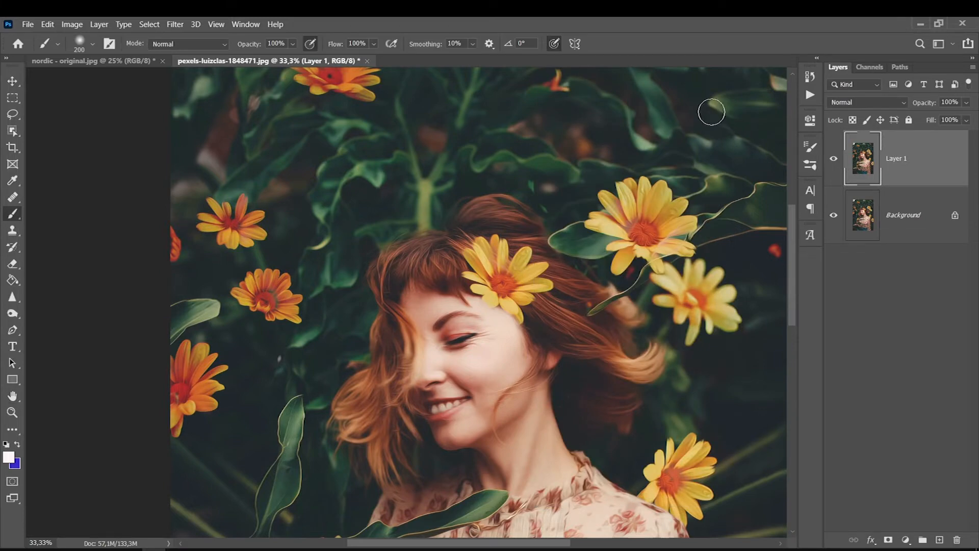
Add a layer mask to Layer 1 and set up a black brush at 46% opacity.
click(888, 540)
key(d)
key(x)
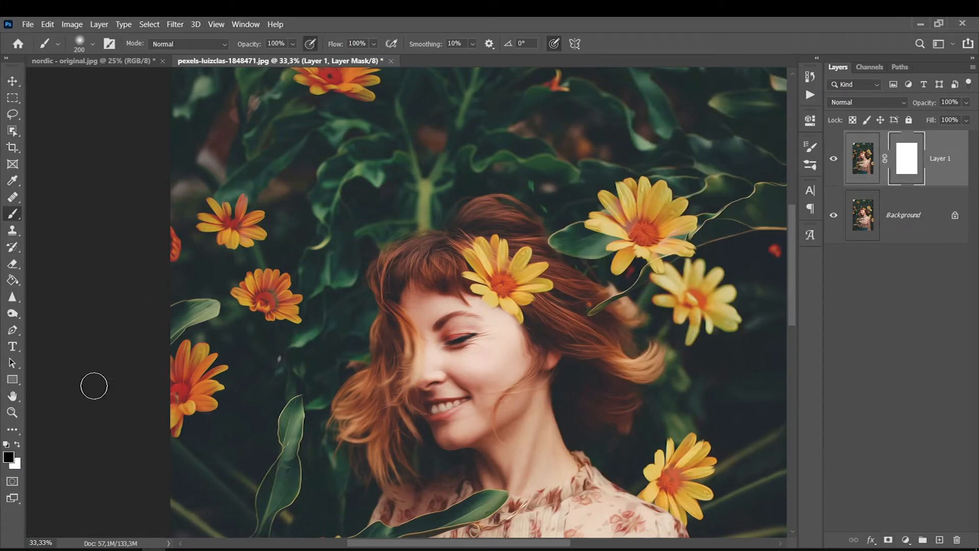
click(293, 46)
drag(284, 60, 274, 59)
click(279, 221)
key(bracketright)
key(bracketright)
key(bracketright)
key(bracketright)
Paint the mask over the face, jeans and hand to soften the oil effect.
drag(463, 335, 453, 345)
key(bracketleft)
mouse_move(438, 426)
mouse_down()
mouse_move(432, 373)
mouse_move(453, 431)
mouse_move(436, 359)
mouse_move(471, 328)
mouse_up()
drag(793, 237, 788, 281)
mouse_move(507, 309)
mouse_down()
mouse_move(545, 288)
mouse_move(480, 343)
mouse_up()
key(ctrl+0)
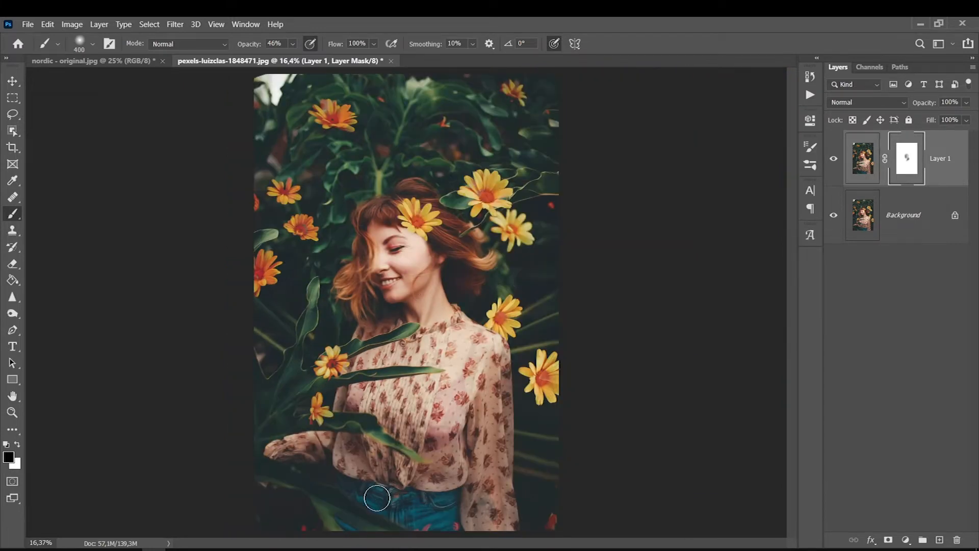
drag(380, 493, 410, 491)
drag(277, 455, 295, 444)
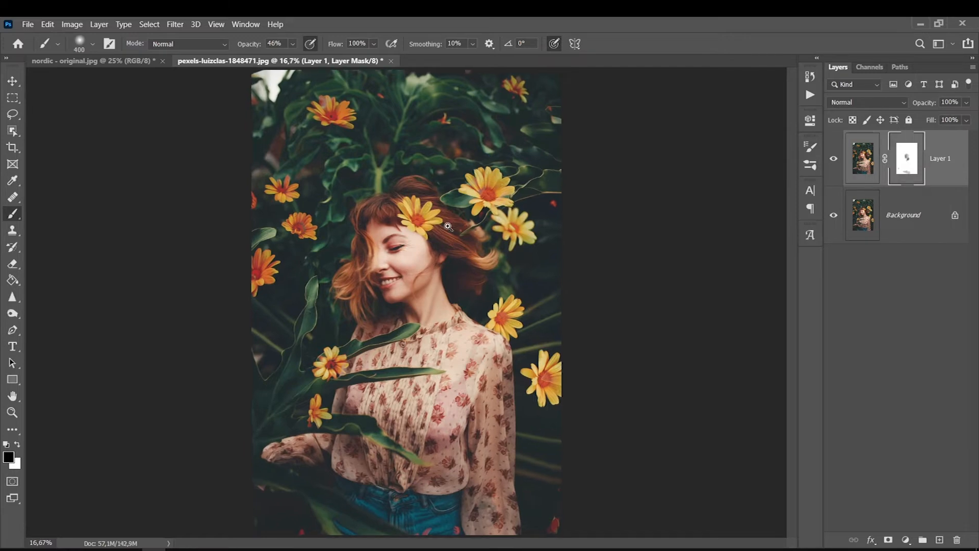
Toggle Layer 1's visibility to compare with the original photo, then fit the image.
scroll(449, 227, up, 2)
click(834, 156)
click(833, 156)
click(834, 157)
click(833, 157)
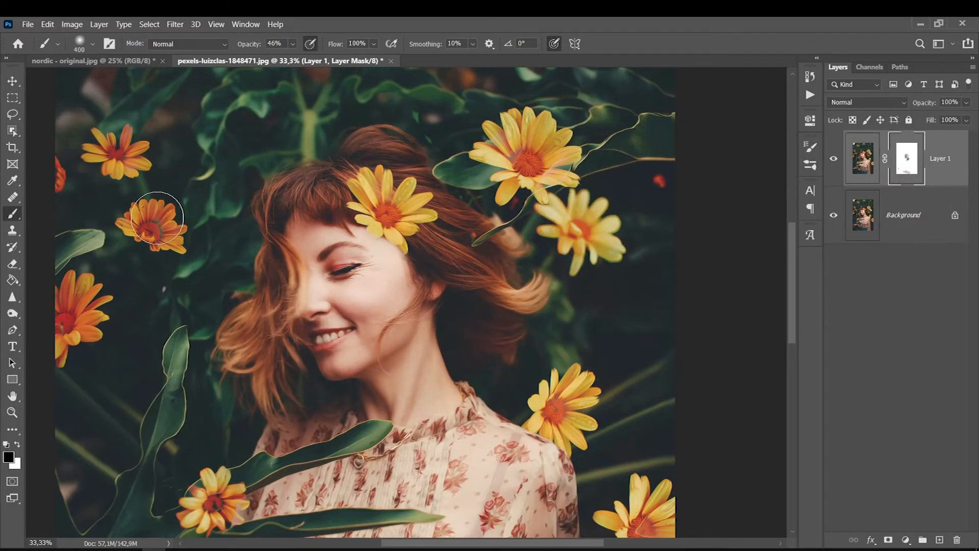
scroll(155, 215, up, 2)
click(833, 160)
click(833, 161)
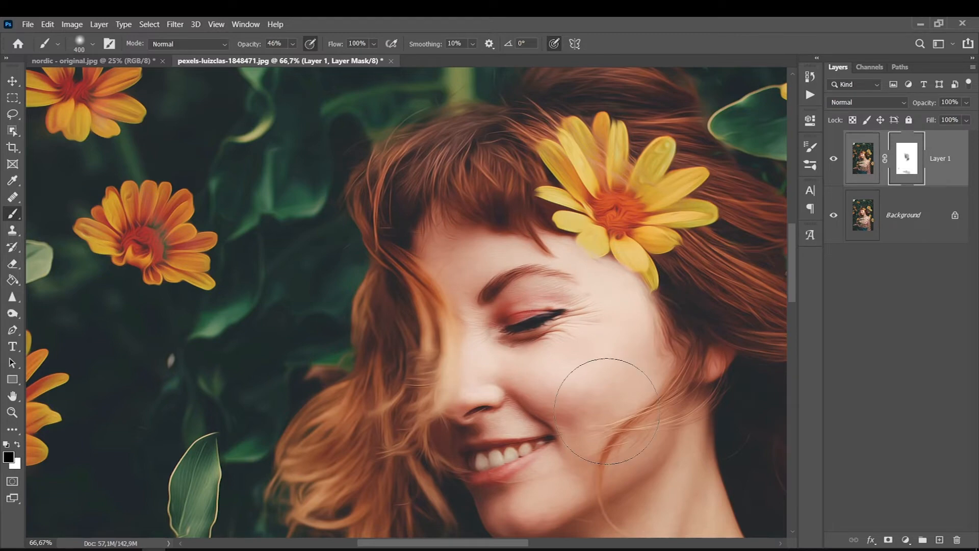
scroll(607, 411, down, 2)
scroll(664, 397, down, 3)
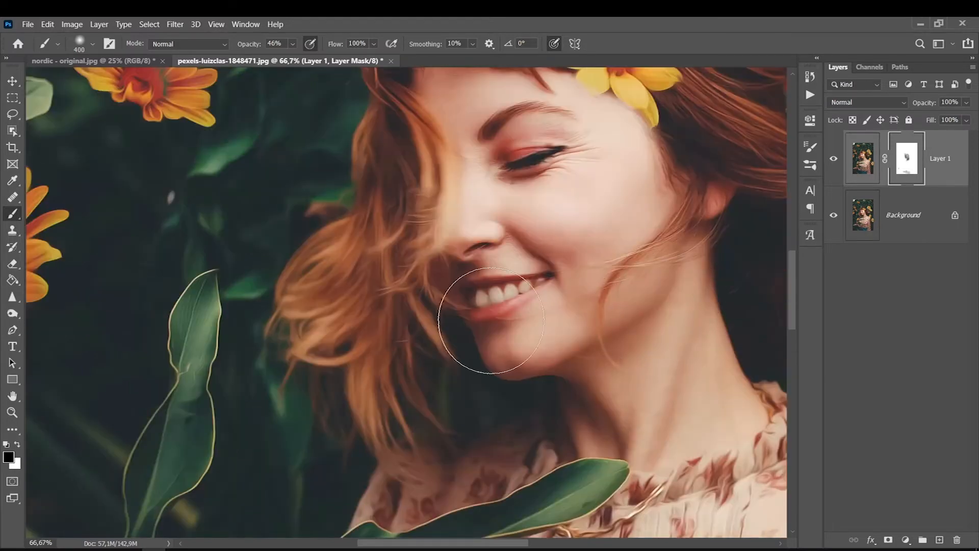
scroll(486, 313, up, 4)
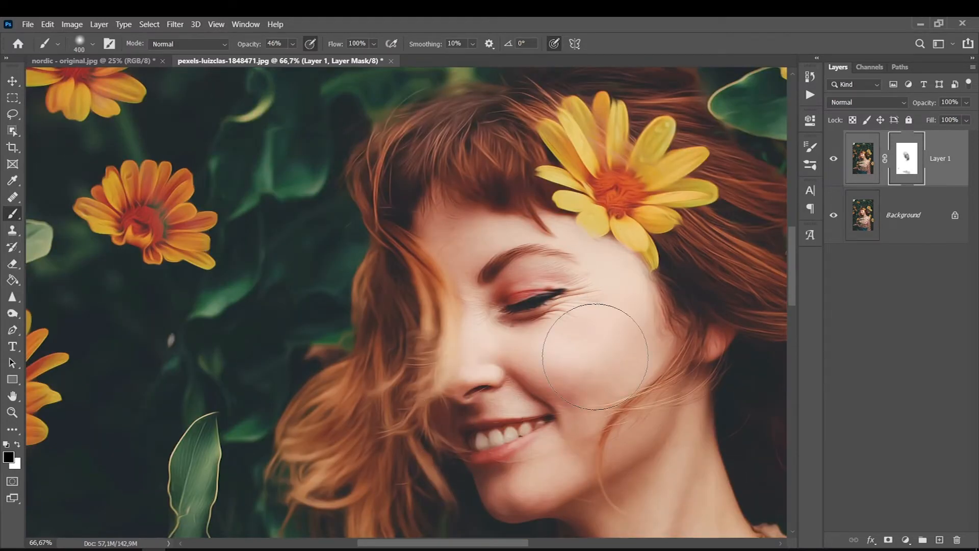
key(ctrl+0)
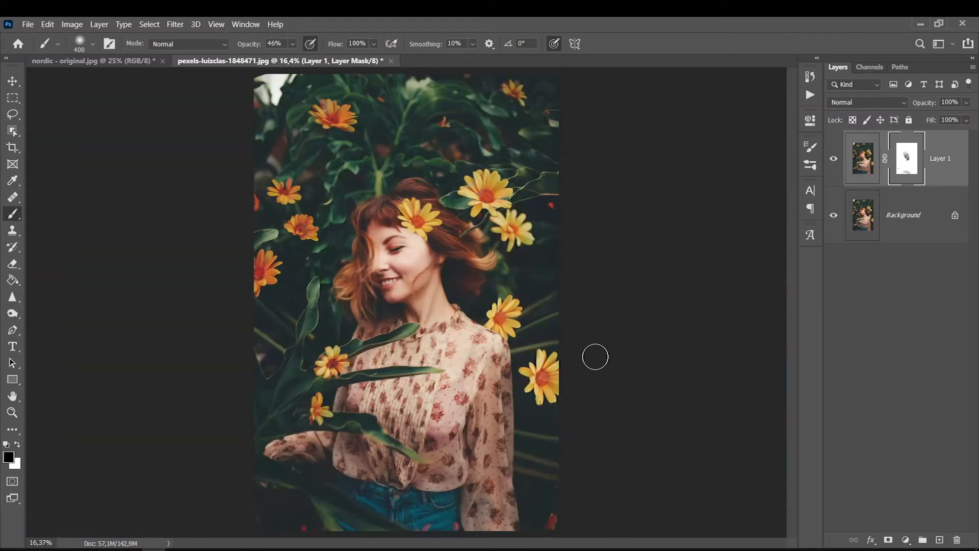
Duplicate the Background and merge the copy with masked Layer 1 via Merge Layers.
click(907, 225)
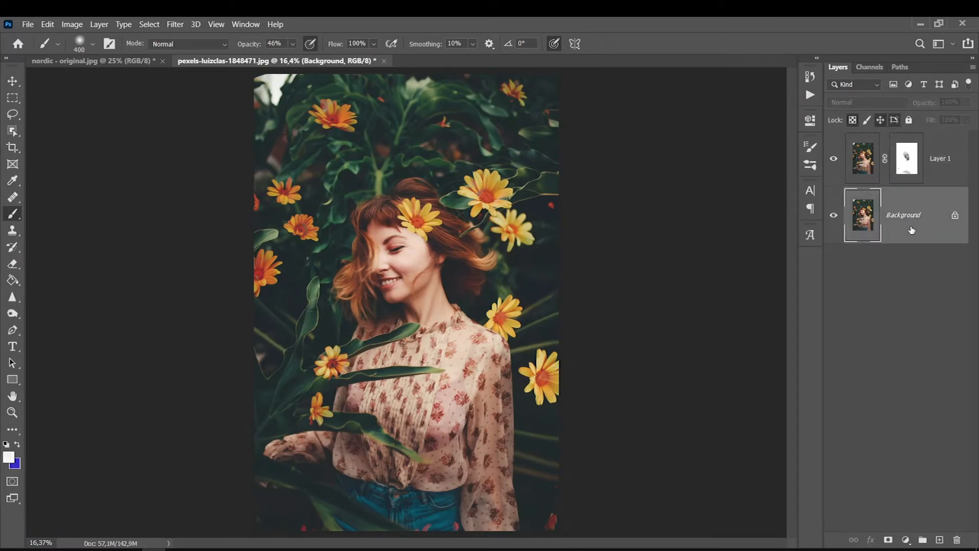
key(ctrl+j)
shift+click(946, 174)
right_click(946, 186)
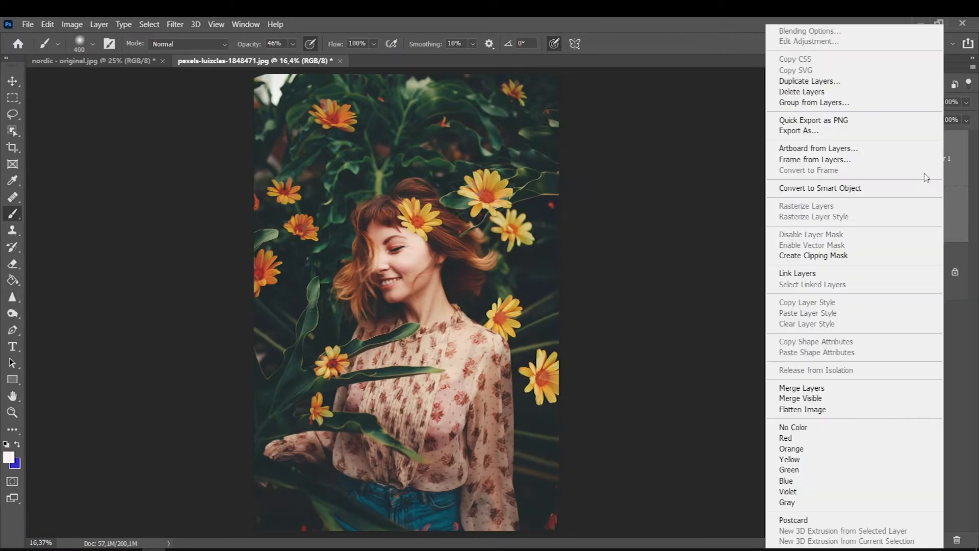
click(817, 389)
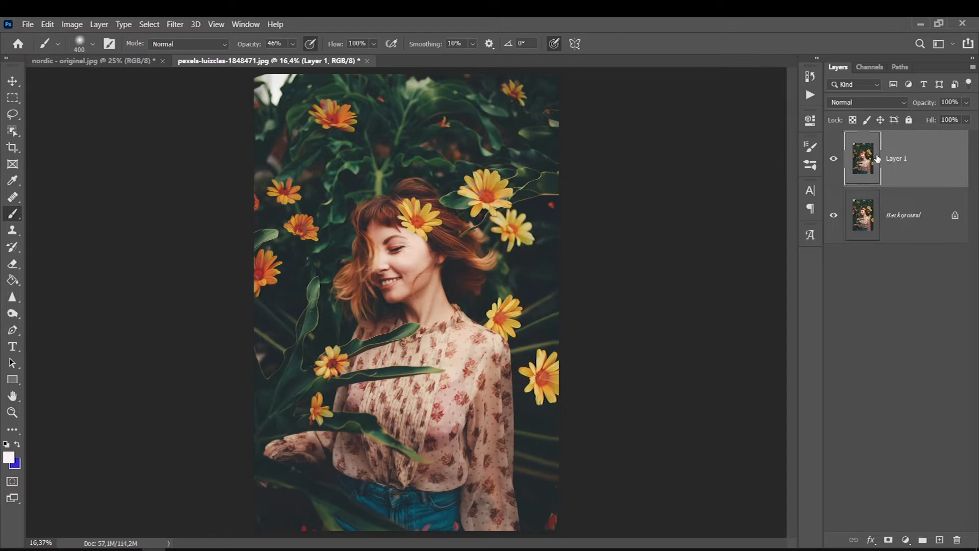
click(172, 25)
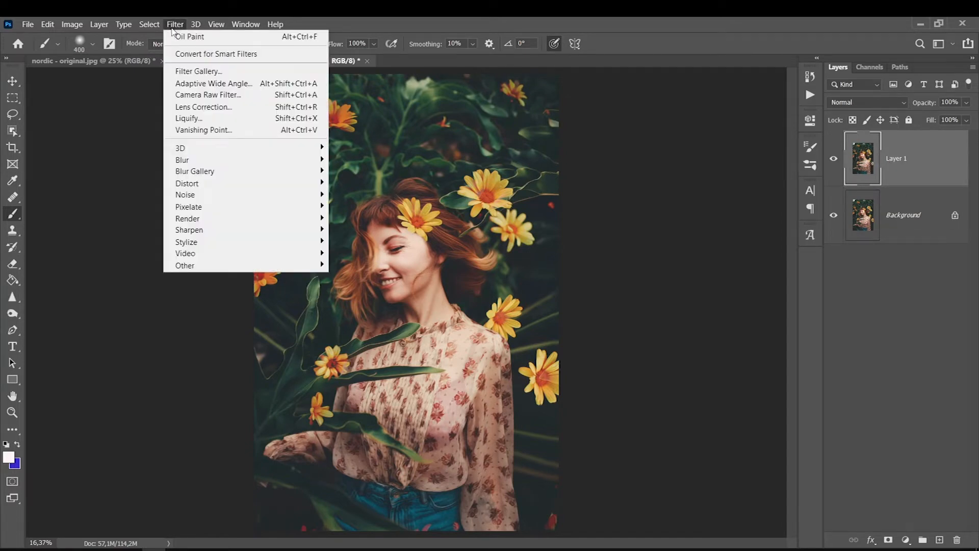
Run the Camera Raw Filter on Layer 1 with Texture +5 and Clarity +2.
click(199, 100)
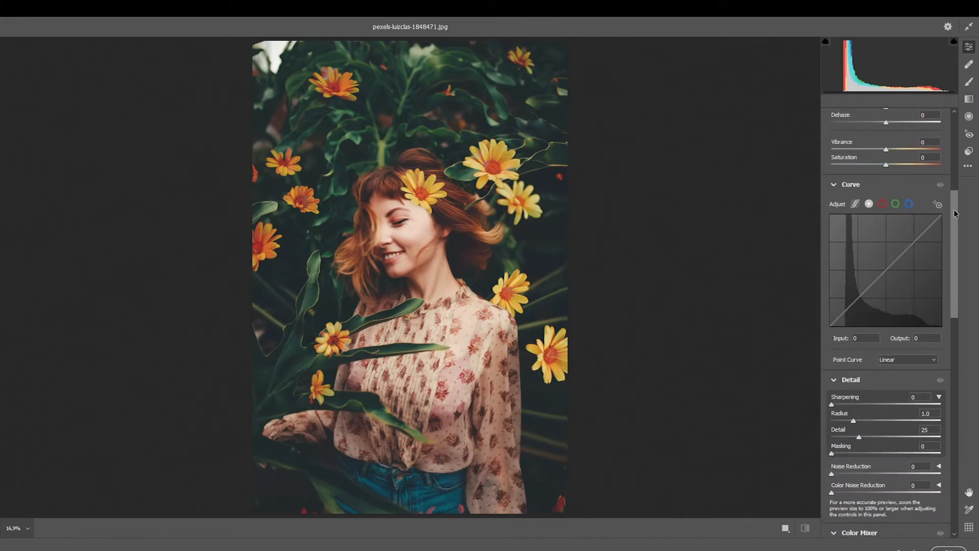
drag(953, 266, 953, 270)
scroll(952, 280, down, 2)
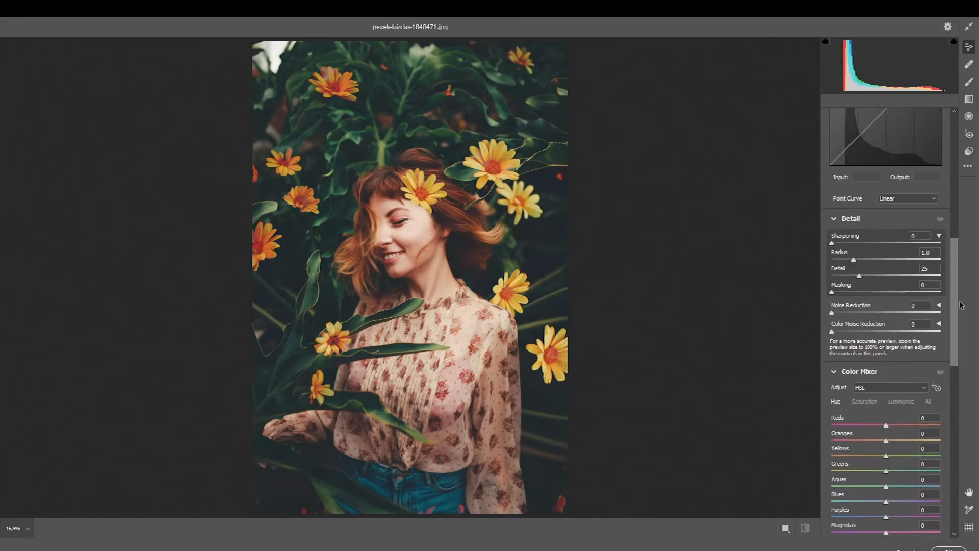
scroll(955, 269, up, 6)
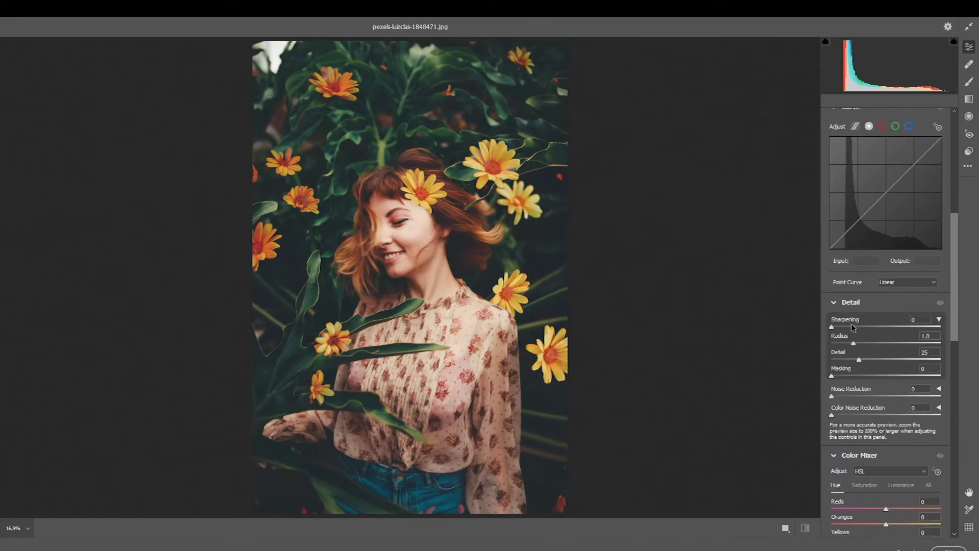
scroll(954, 216, up, 3)
click(924, 250)
text(10)
key(BackSpace)
key(BackSpace)
text(5)
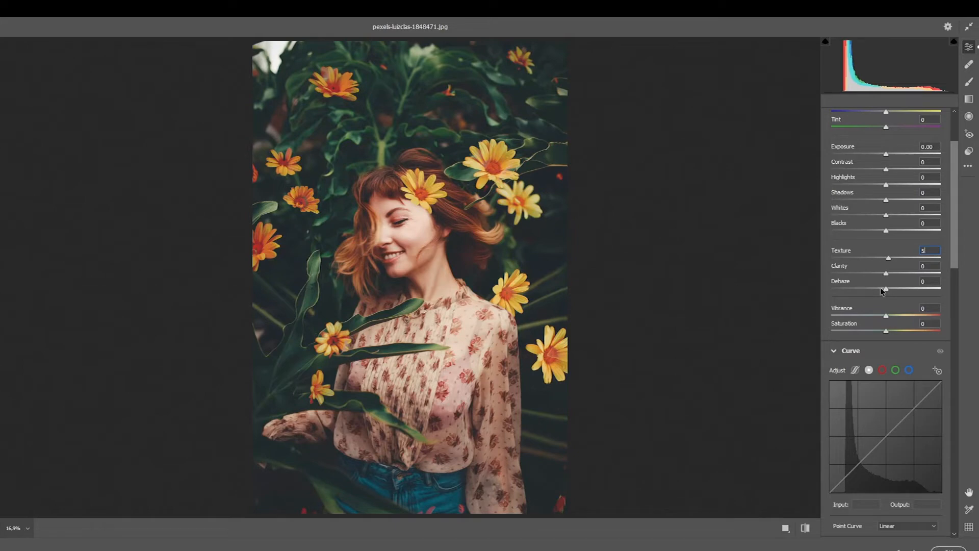
key(Tab)
text(2)
key(Return)
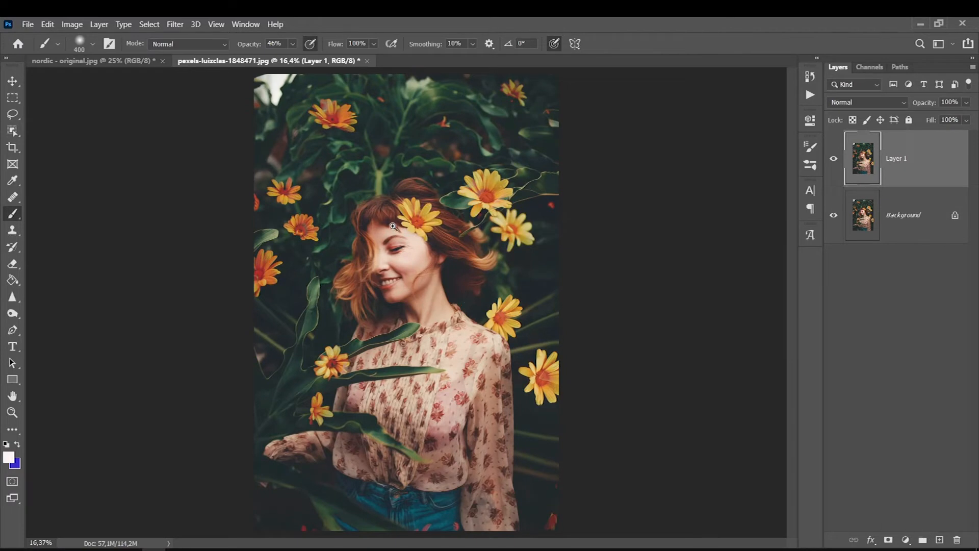
Step between Merge Layers and Camera Raw Filter in History to compare the sharpening.
scroll(388, 225, up, 4)
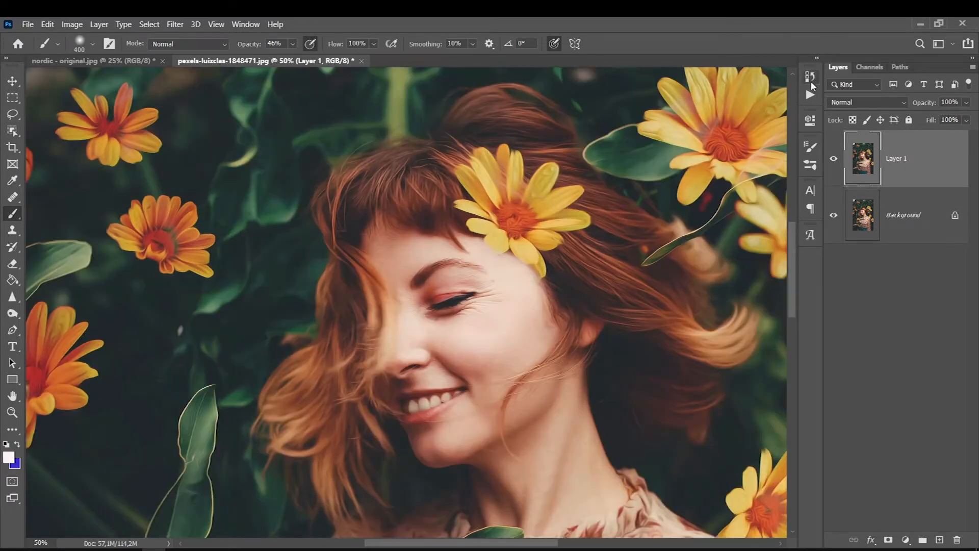
click(810, 77)
click(704, 301)
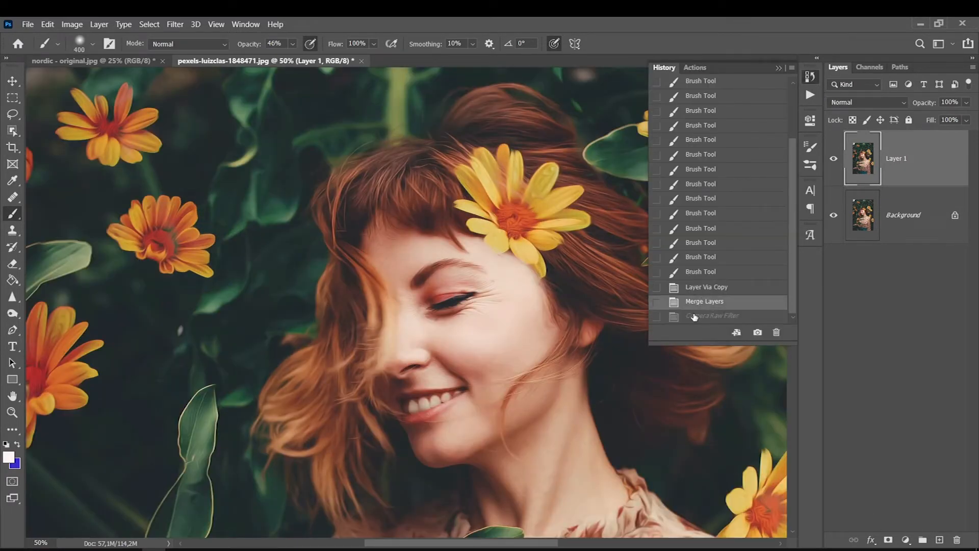
click(693, 318)
click(695, 302)
click(697, 316)
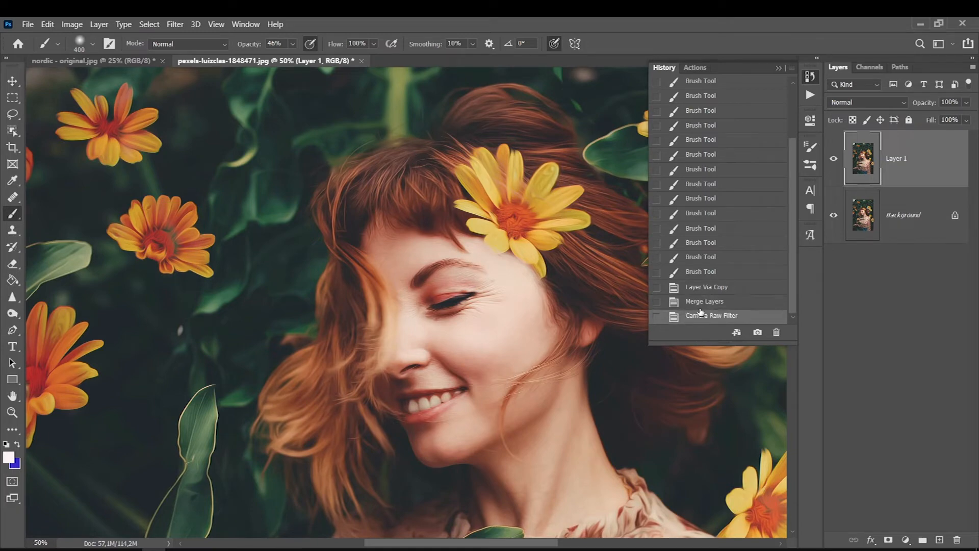
click(779, 68)
Toggle Layer 1's visibility to compare, then switch to the nordic - original.jpg document.
click(834, 160)
click(834, 160)
click(835, 160)
click(834, 159)
click(834, 160)
click(835, 160)
click(834, 160)
click(834, 160)
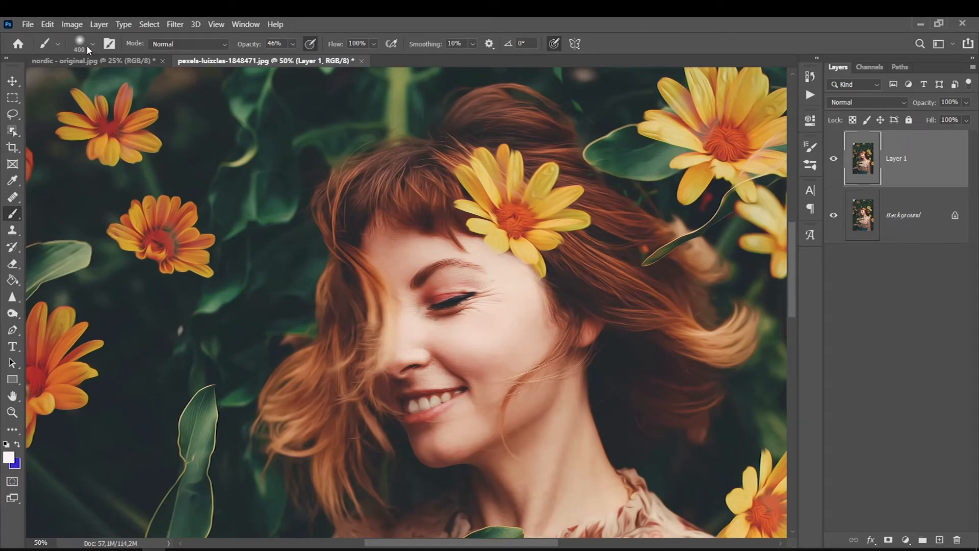
click(131, 61)
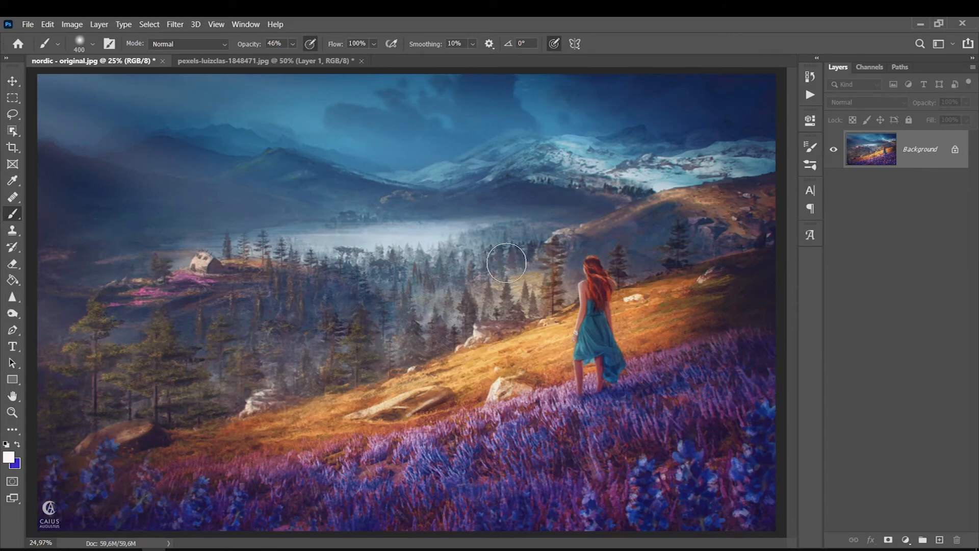
Duplicate the landscape background, apply Oil Paint to Layer 1, and launch Camera Raw Filter.
key(ctrl+j)
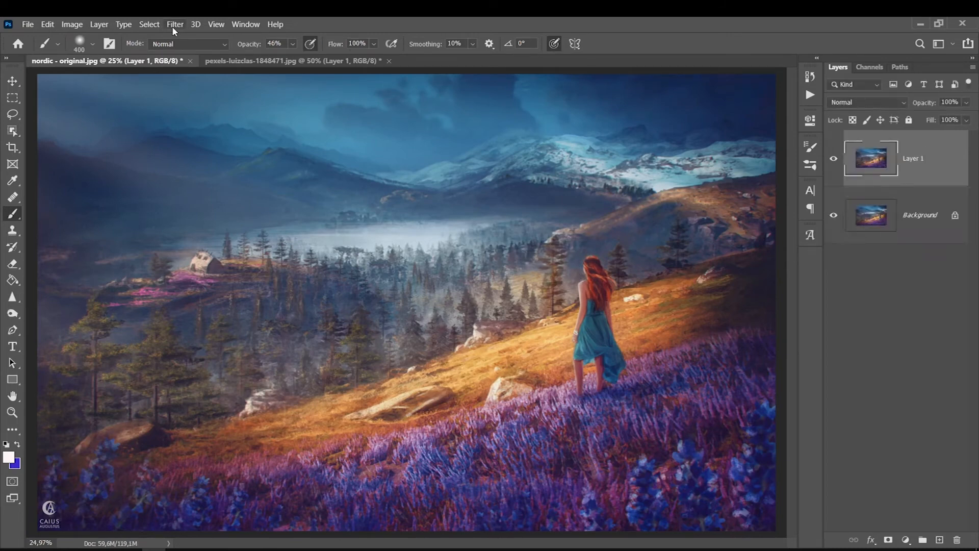
click(174, 26)
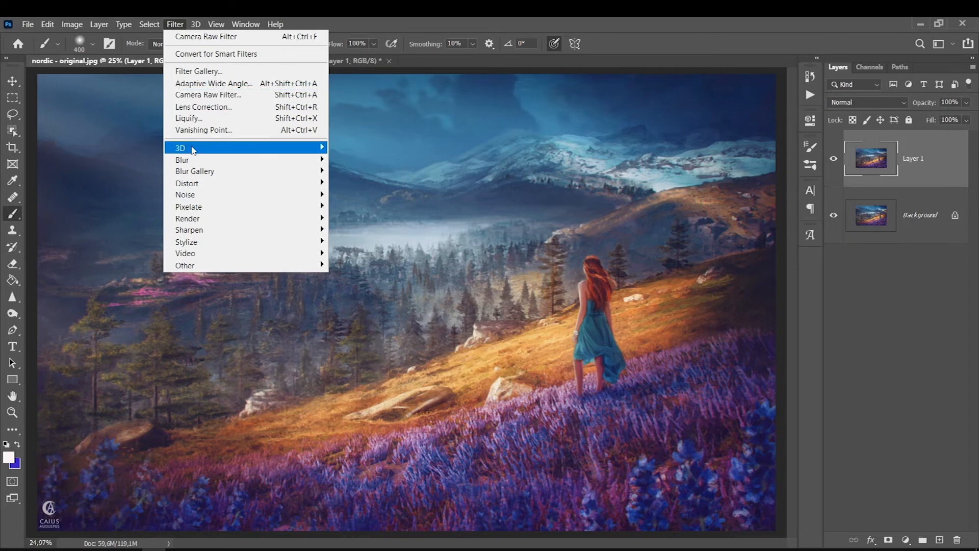
mouse_move(195, 172)
mouse_move(201, 243)
click(343, 288)
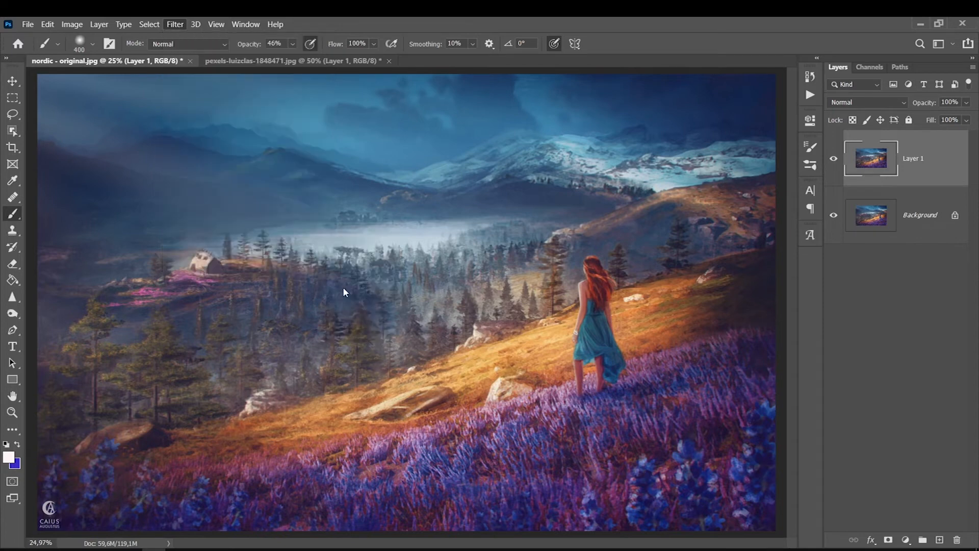
click(697, 108)
click(182, 24)
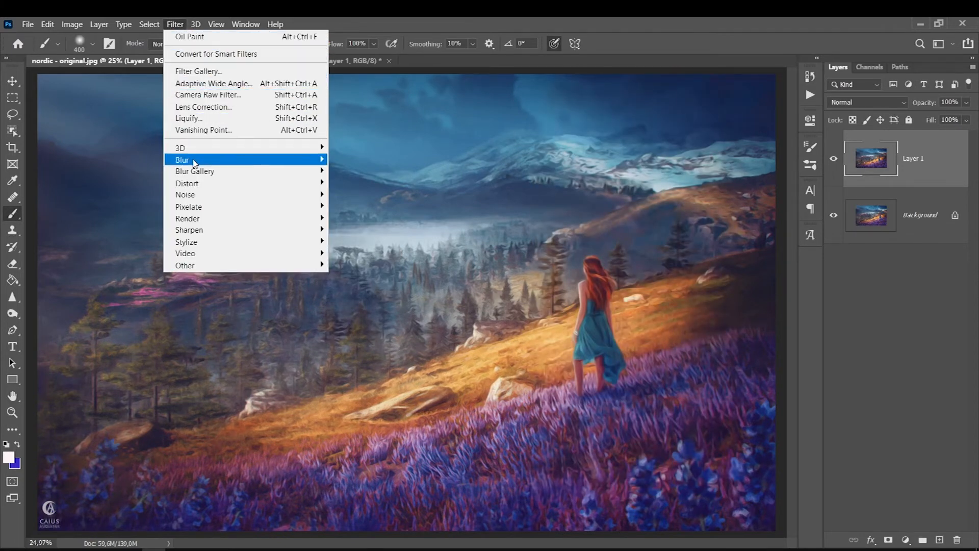
click(190, 94)
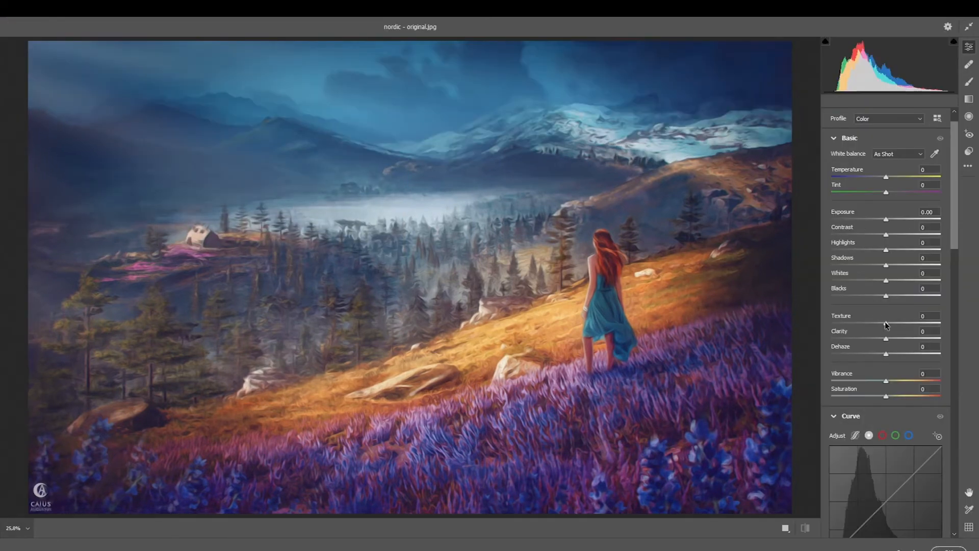
Apply Texture 20 and Clarity 10 to the nordic painterly layer in Camera Raw.
drag(886, 323, 891, 324)
text(20)
key(Tab)
text(10)
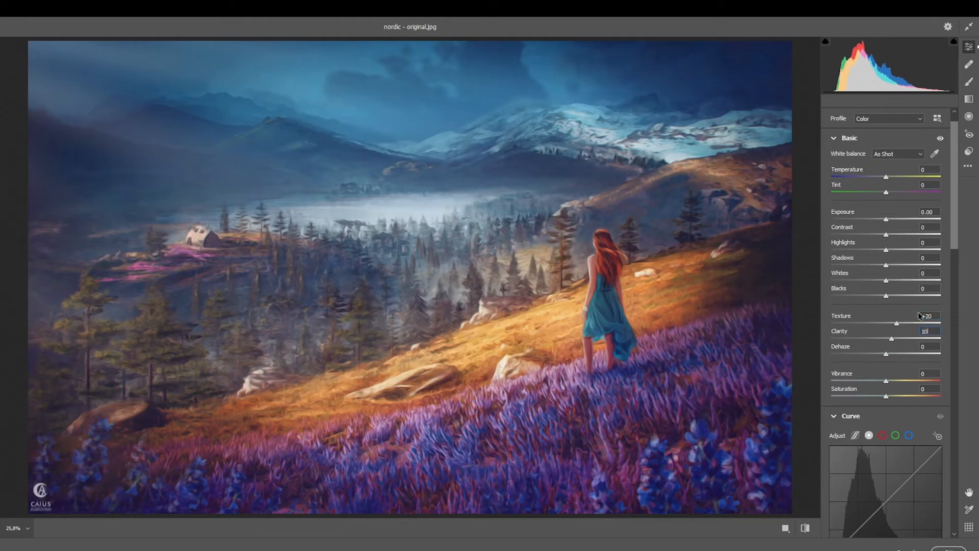
key(Return)
click(948, 549)
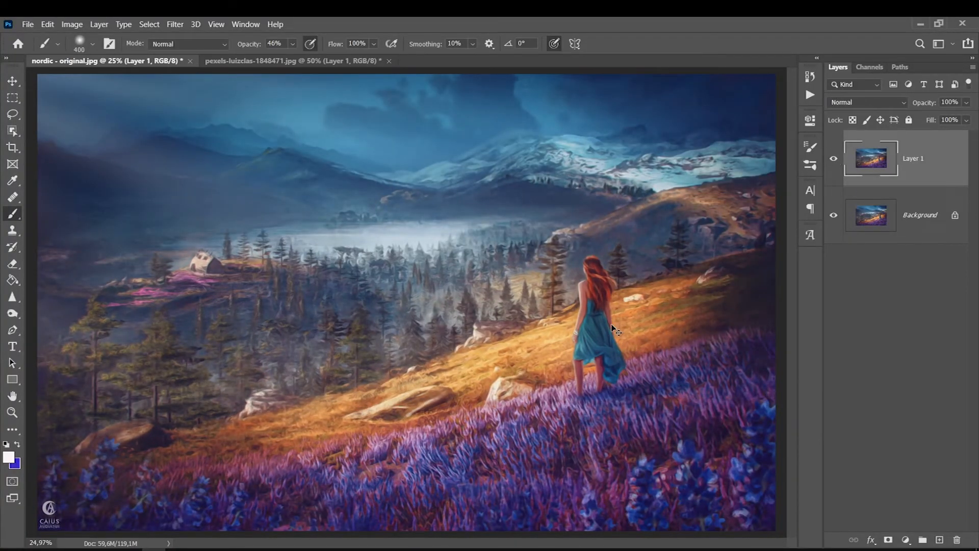
key(ctrl+plus)
key(ctrl+plus)
scroll(612, 328, right, 3)
click(834, 159)
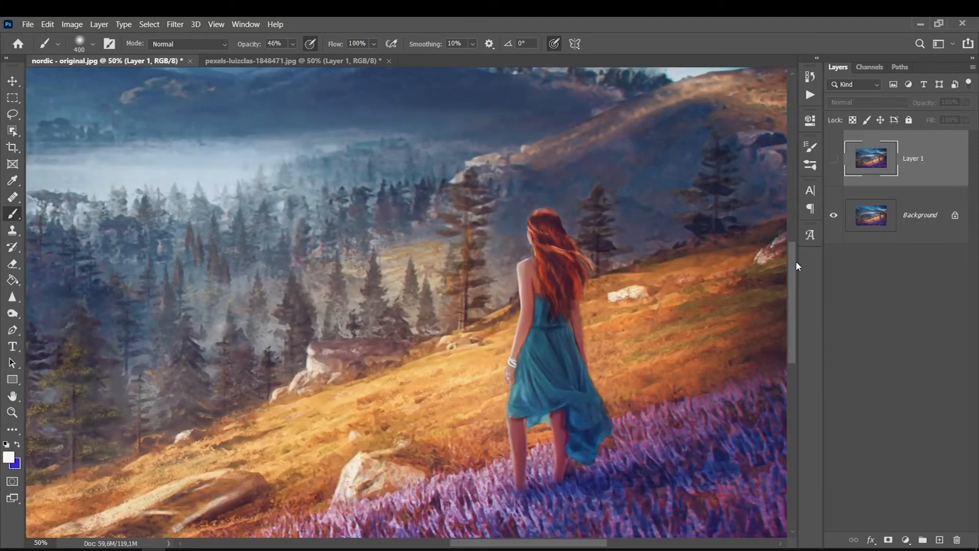
scroll(793, 259, down, 2)
click(836, 163)
click(838, 167)
click(835, 168)
key(ctrl+minus)
key(ctrl+minus)
key(ctrl+minus)
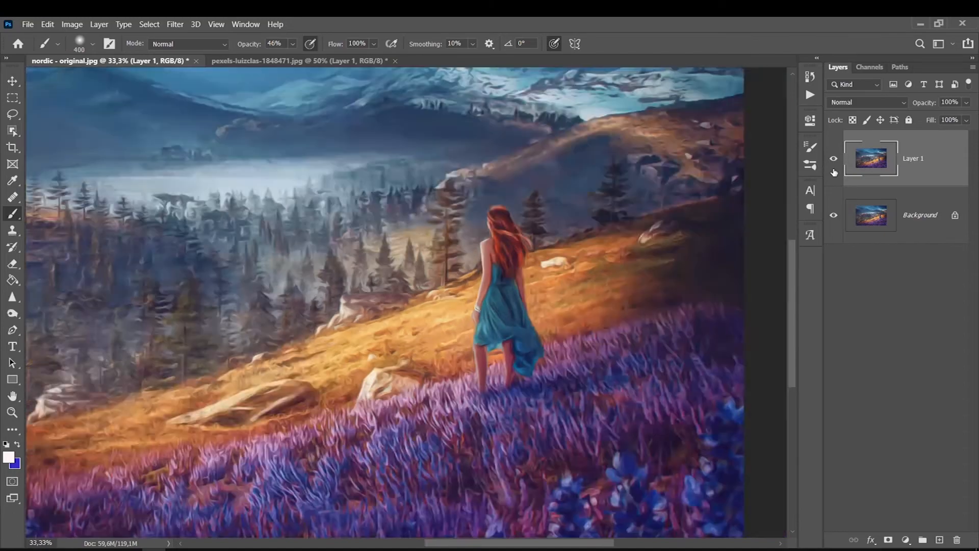
key(ctrl+plus)
key(ctrl+plus)
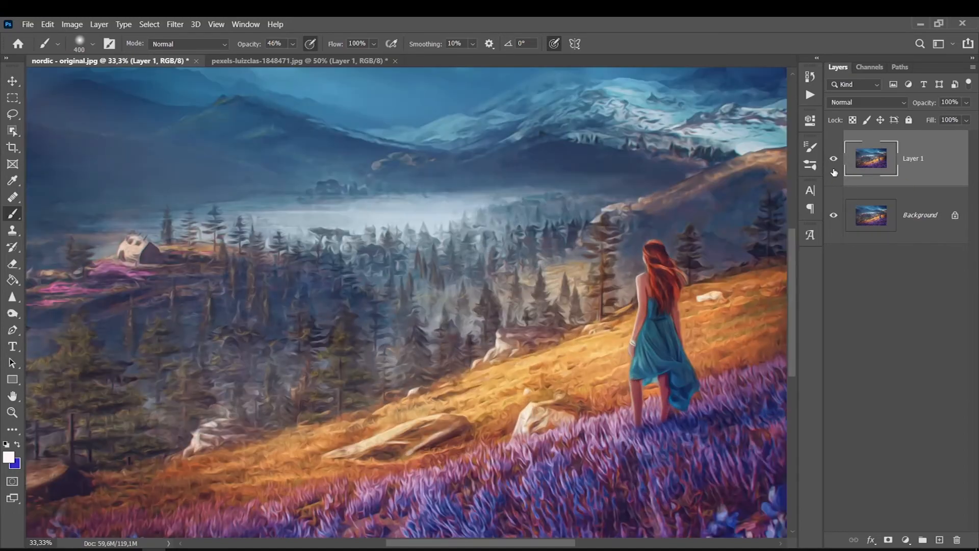
drag(401, 543, 422, 542)
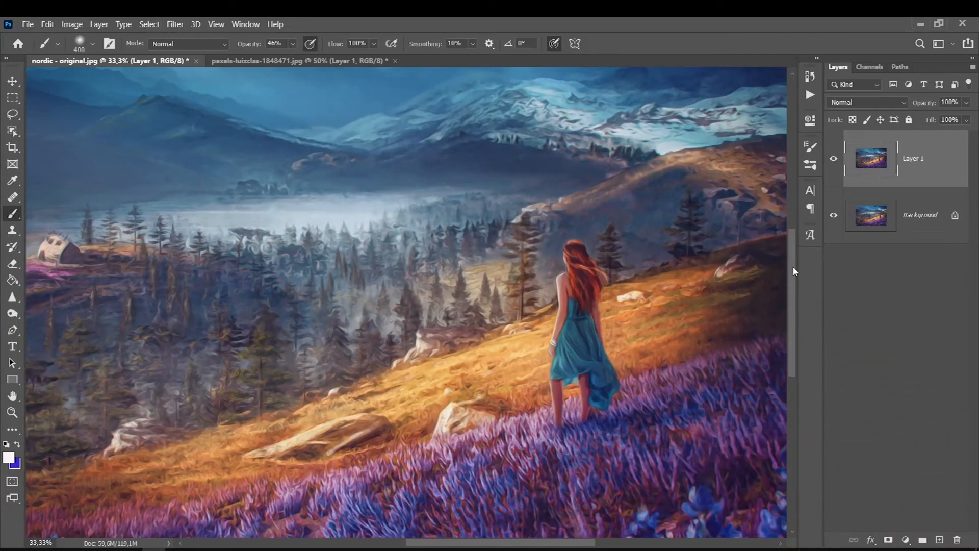
drag(793, 268, 806, 274)
drag(572, 544, 512, 544)
click(966, 102)
drag(972, 117, 955, 118)
click(829, 166)
click(828, 166)
click(967, 104)
drag(954, 117, 976, 121)
click(835, 163)
click(836, 163)
click(965, 102)
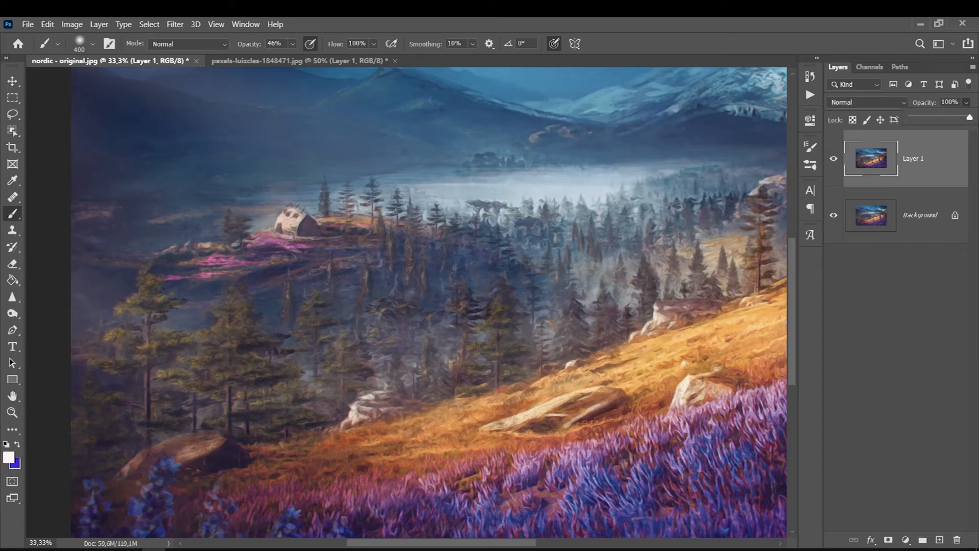
Try Lighten blending on the painterly layer and toggle its visibility to compare.
click(882, 105)
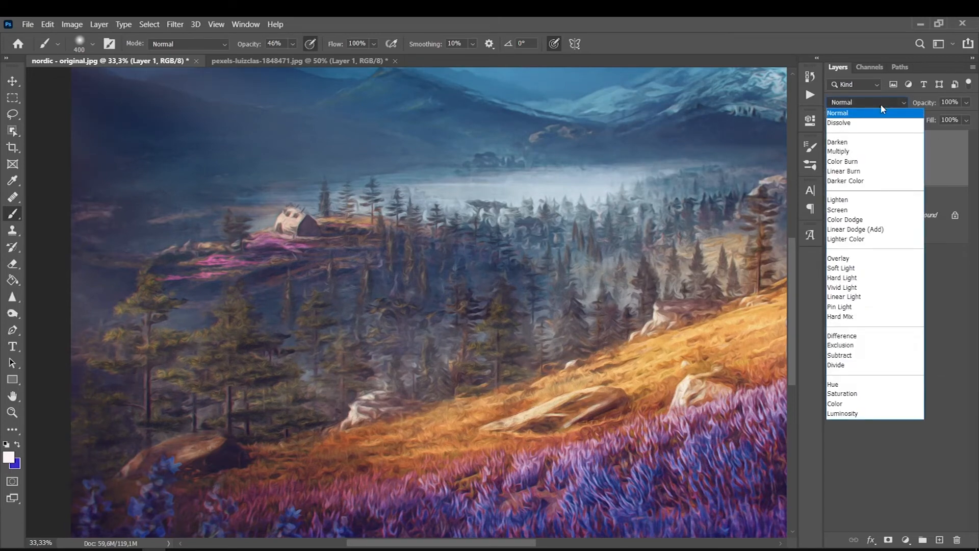
click(882, 105)
click(880, 103)
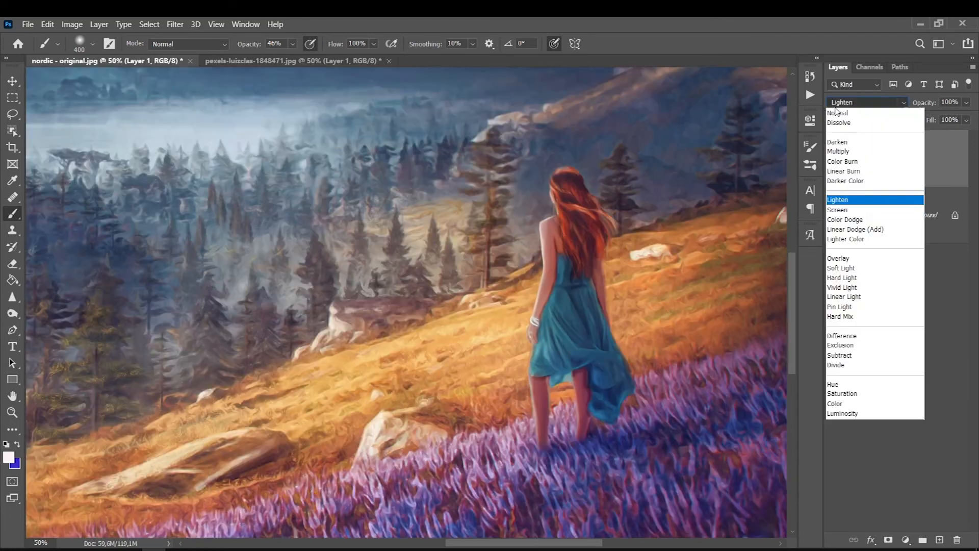
key(Up)
click(854, 199)
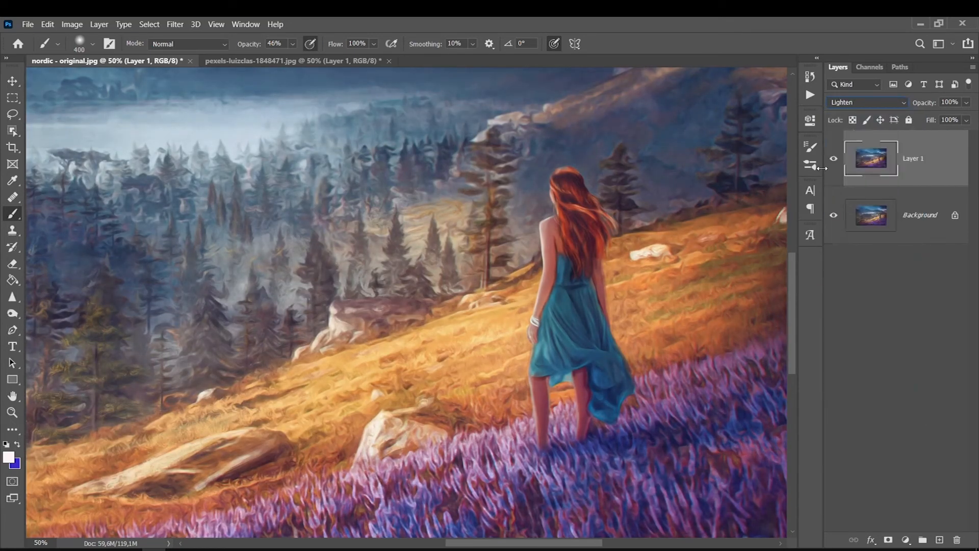
click(833, 161)
click(833, 161)
click(834, 162)
click(833, 161)
click(833, 161)
click(834, 161)
Switch the painterly layer to Darken blending and compare it with the original.
click(846, 105)
click(855, 146)
click(833, 159)
click(833, 159)
click(834, 159)
click(833, 159)
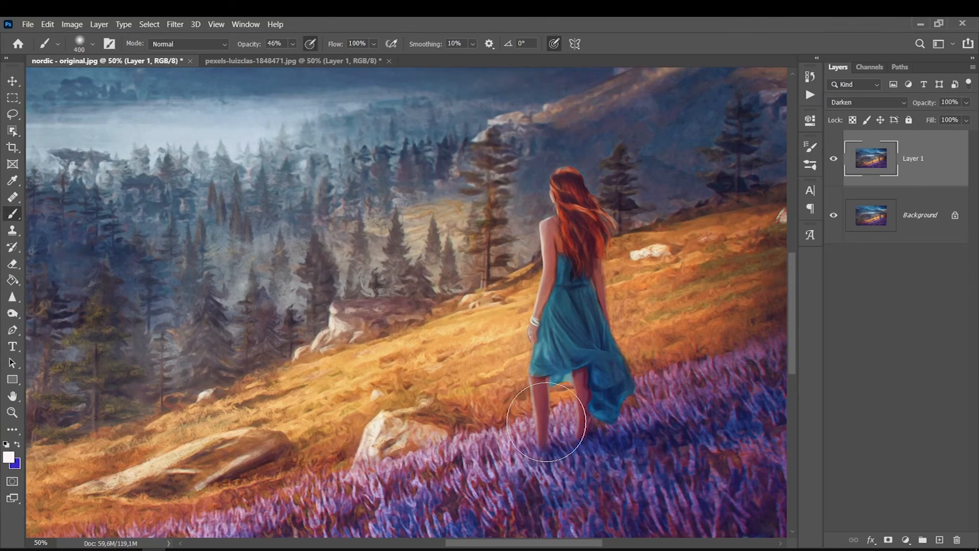
Lower the painterly layer's opacity to 72%, then to 59%, and fit the landscape on screen.
click(966, 102)
drag(969, 118, 955, 121)
click(836, 158)
click(835, 158)
click(835, 158)
click(835, 158)
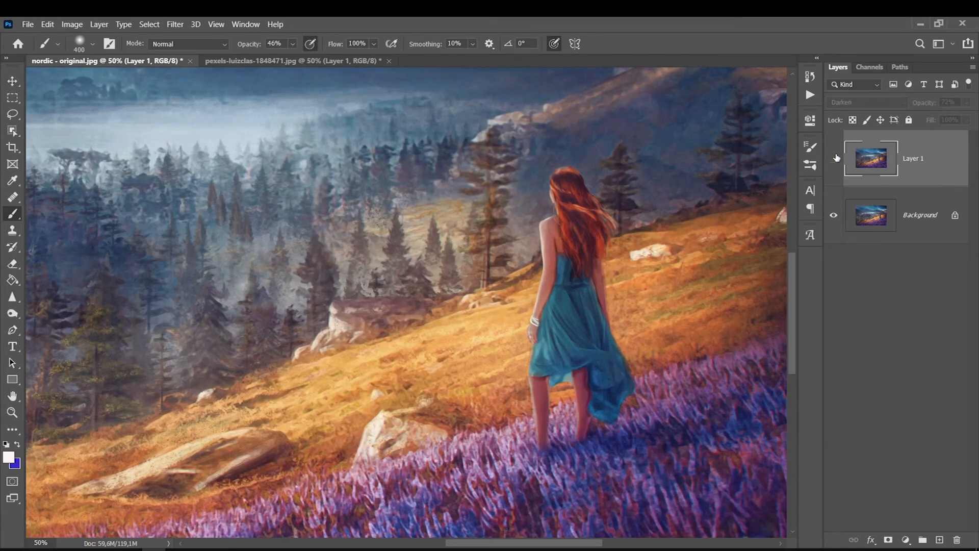
click(966, 102)
drag(954, 118, 946, 119)
key(ctrl+0)
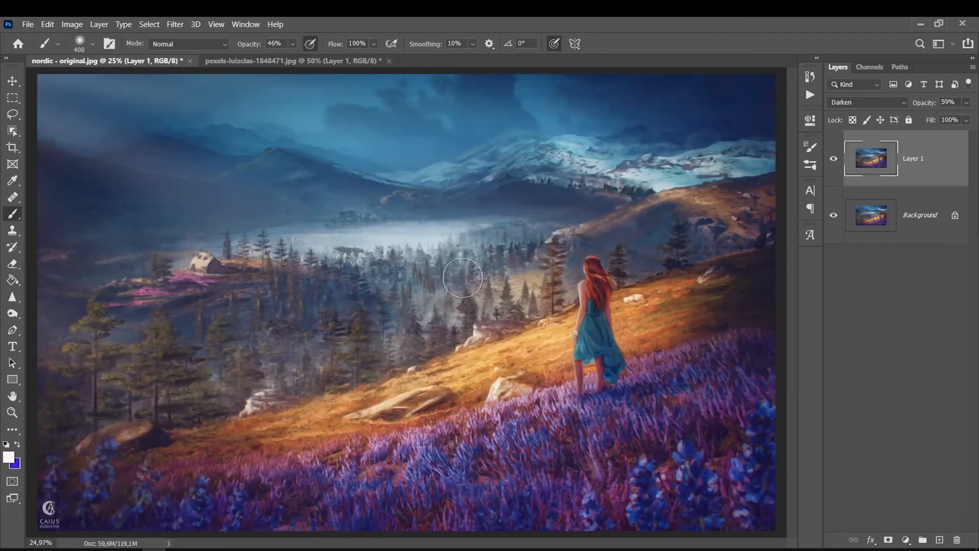
Switch to the flower-garden portrait and toggle its painterly layer against the original photo.
click(332, 58)
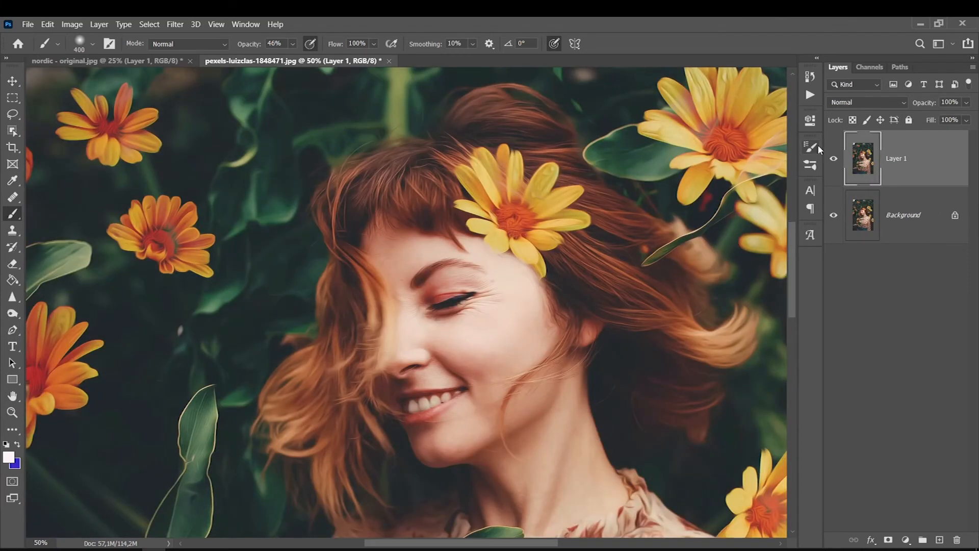
click(834, 158)
key(ctrl+0)
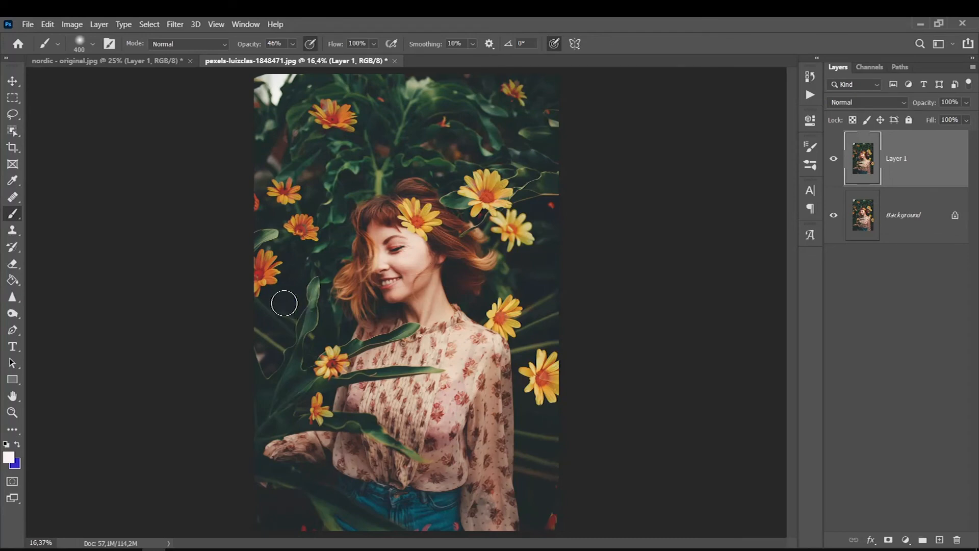
key(ctrl+plus)
scroll(262, 306, up, 3)
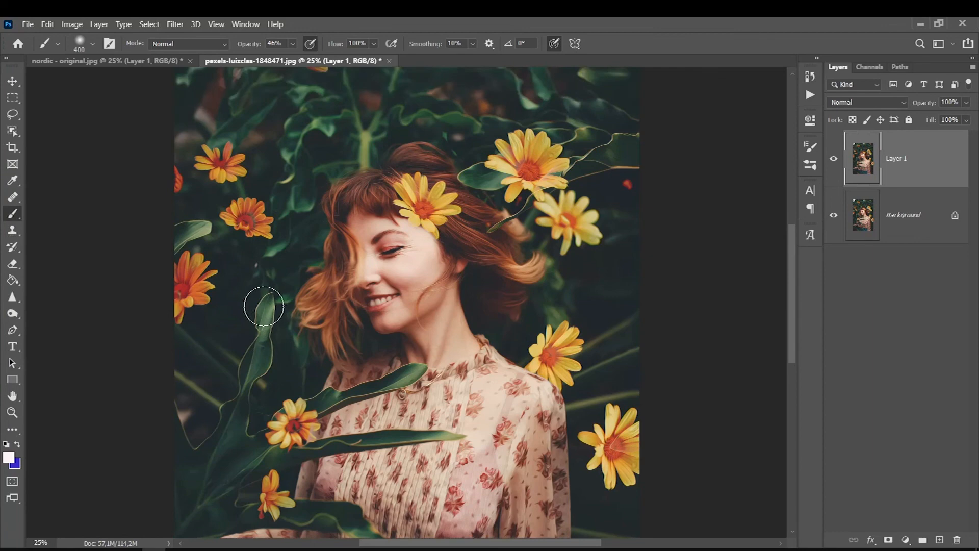
click(835, 162)
click(835, 162)
click(835, 163)
click(835, 162)
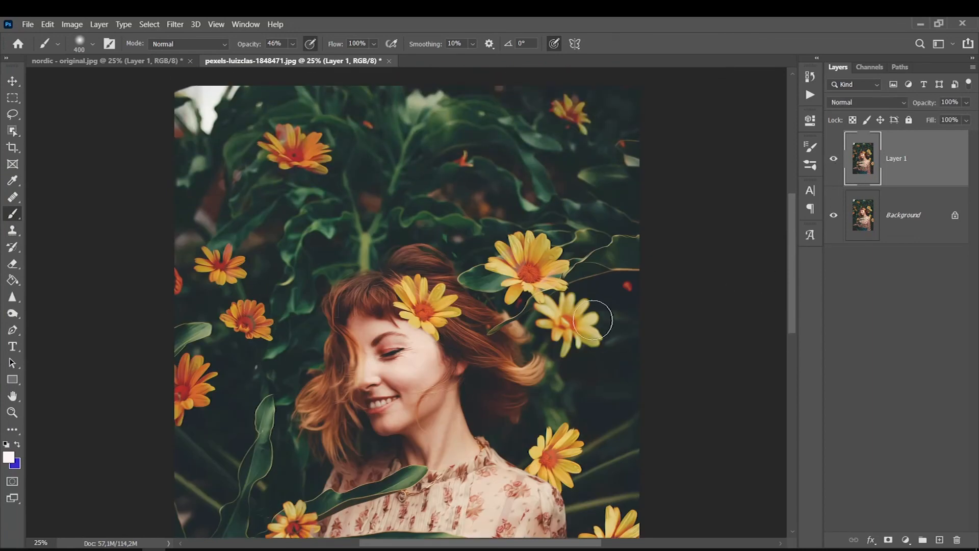
Zoom in on the woman's face and compare the painterly layer there.
scroll(788, 214, down, 2)
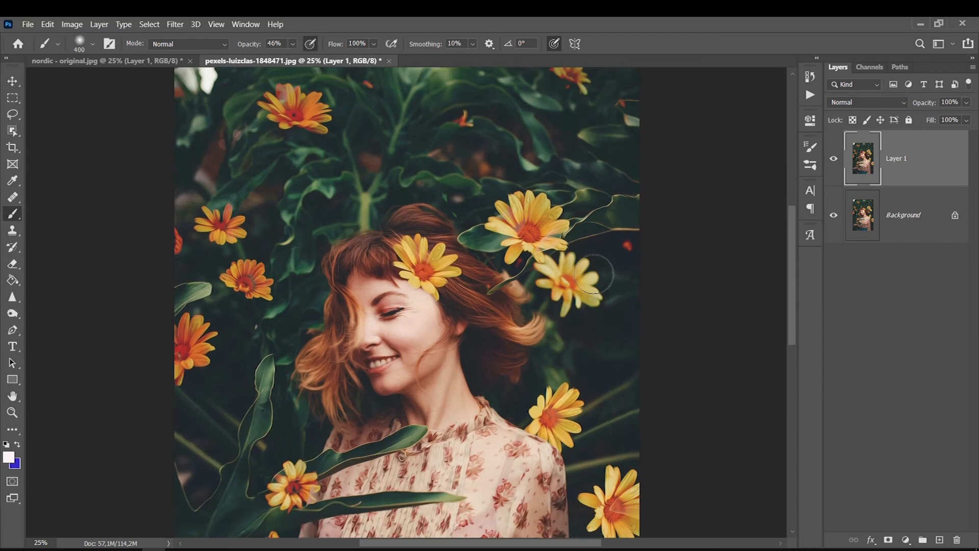
scroll(594, 274, down, 1)
key(ctrl+plus)
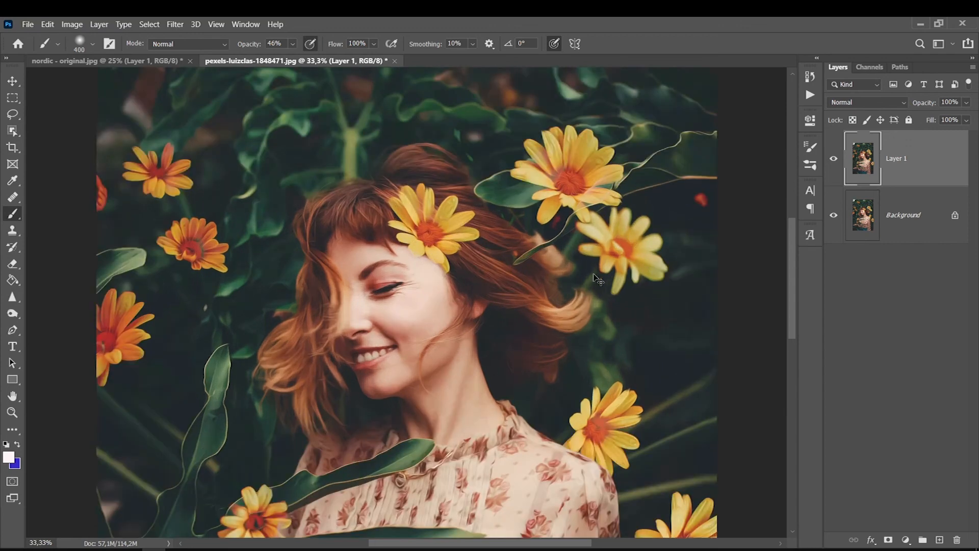
click(835, 159)
click(839, 158)
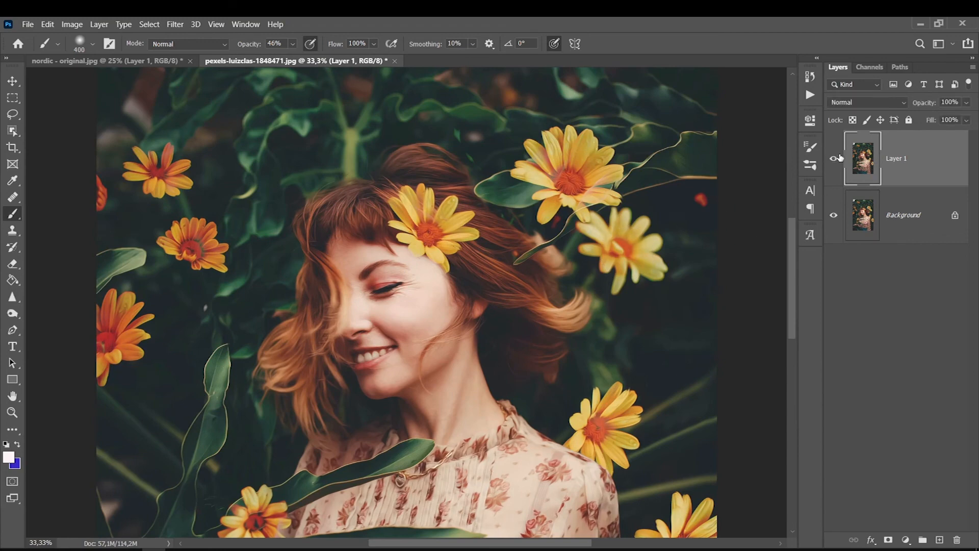